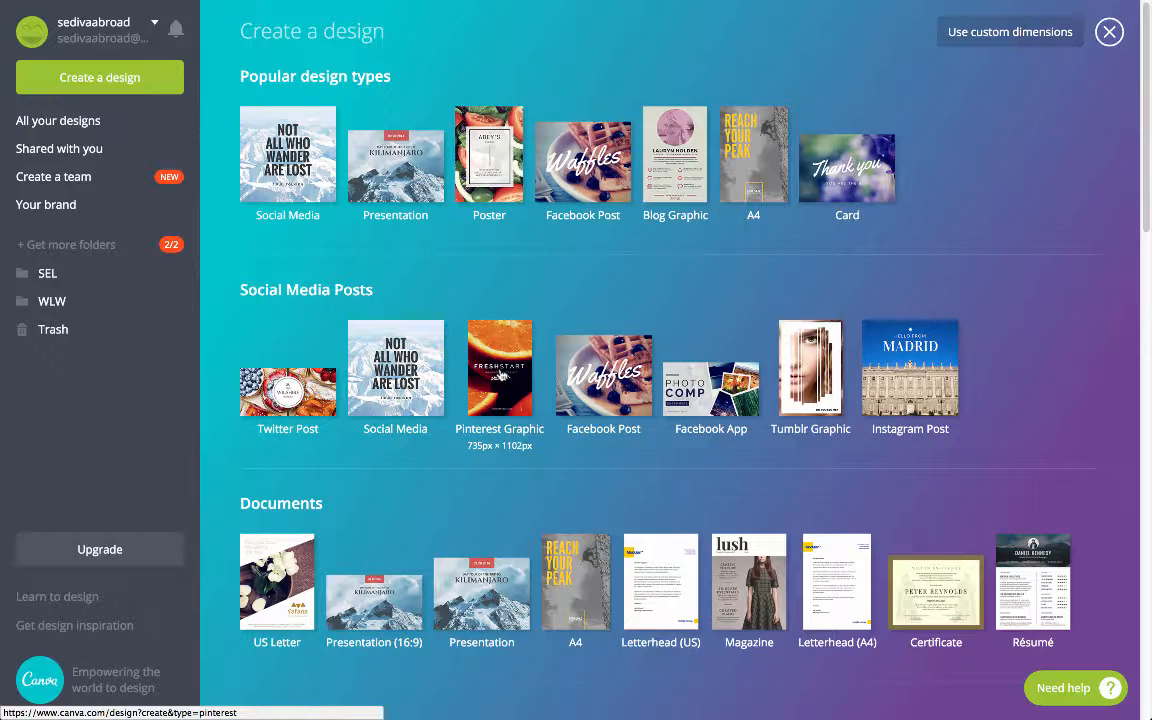
# Step: Create a Blog Graphic design and fill the whole page with the uploaded dark blue watercolor image
pyautogui.click(588, 165)
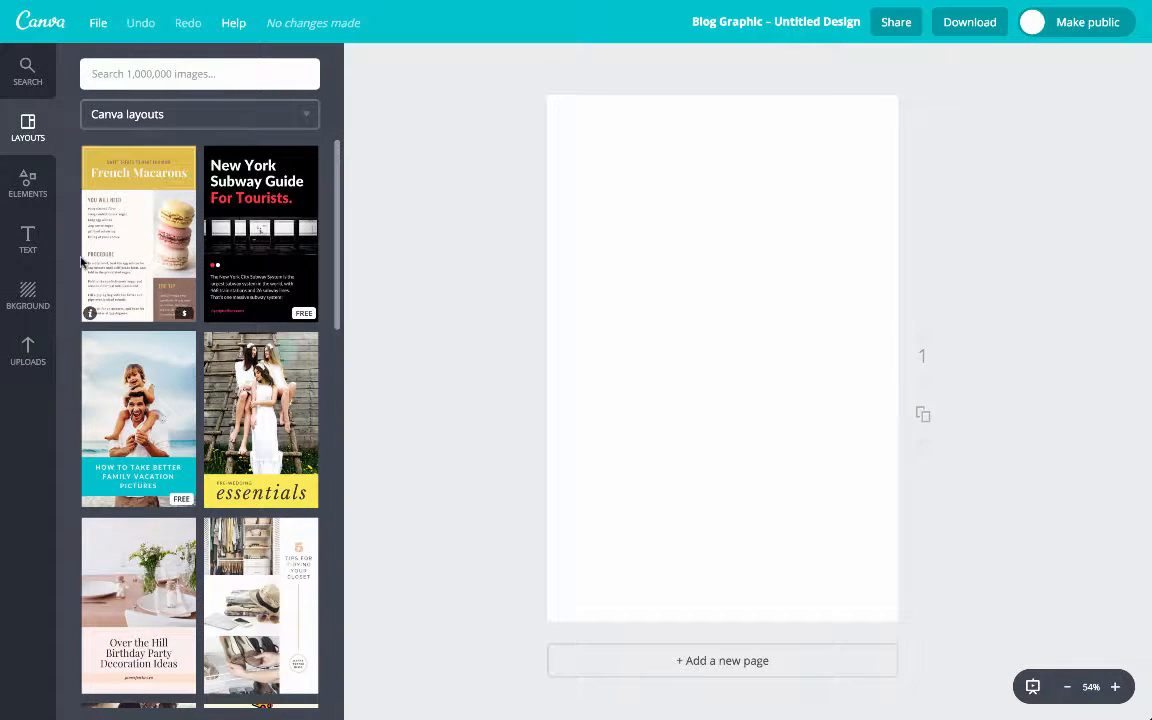
pyautogui.click(42, 336)
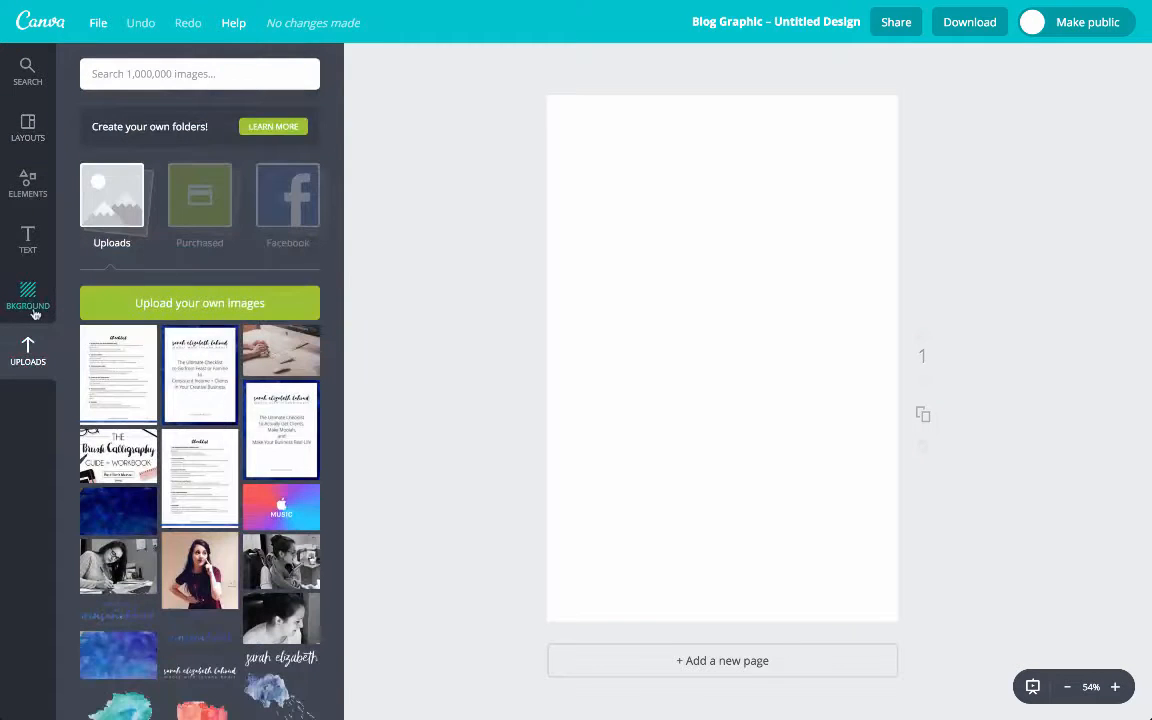
pyautogui.scroll(-1, 80, 367)
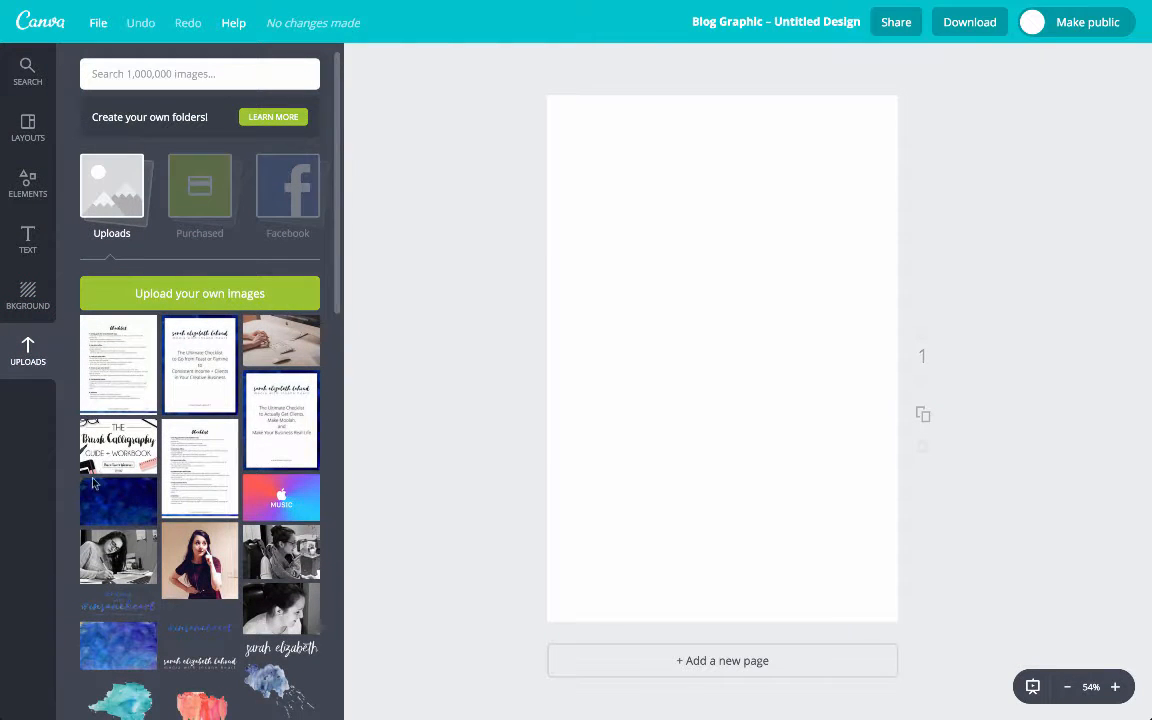
pyautogui.click(93, 483)
pyautogui.moveTo(555, 257); pyautogui.dragTo(300, 95)
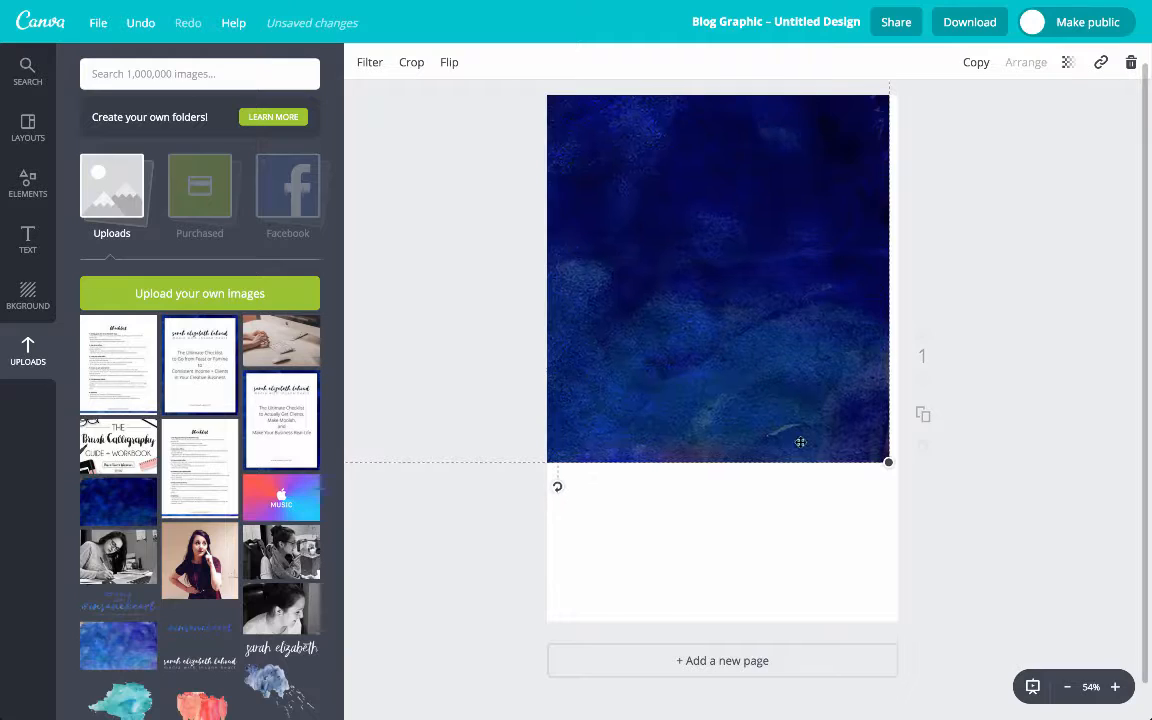
pyautogui.moveTo(888, 462); pyautogui.dragTo(1149, 656)
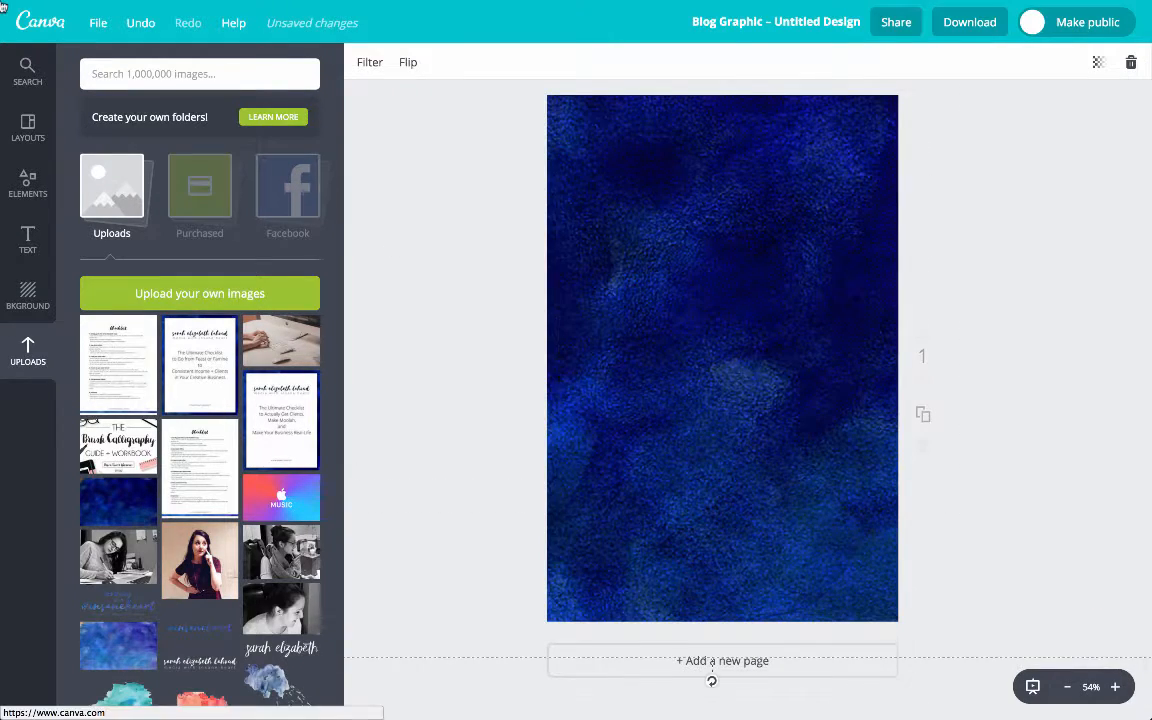
# Step: Add a subheading text, color it white, and place it centered in the upper part of the page
pyautogui.click(28, 238)
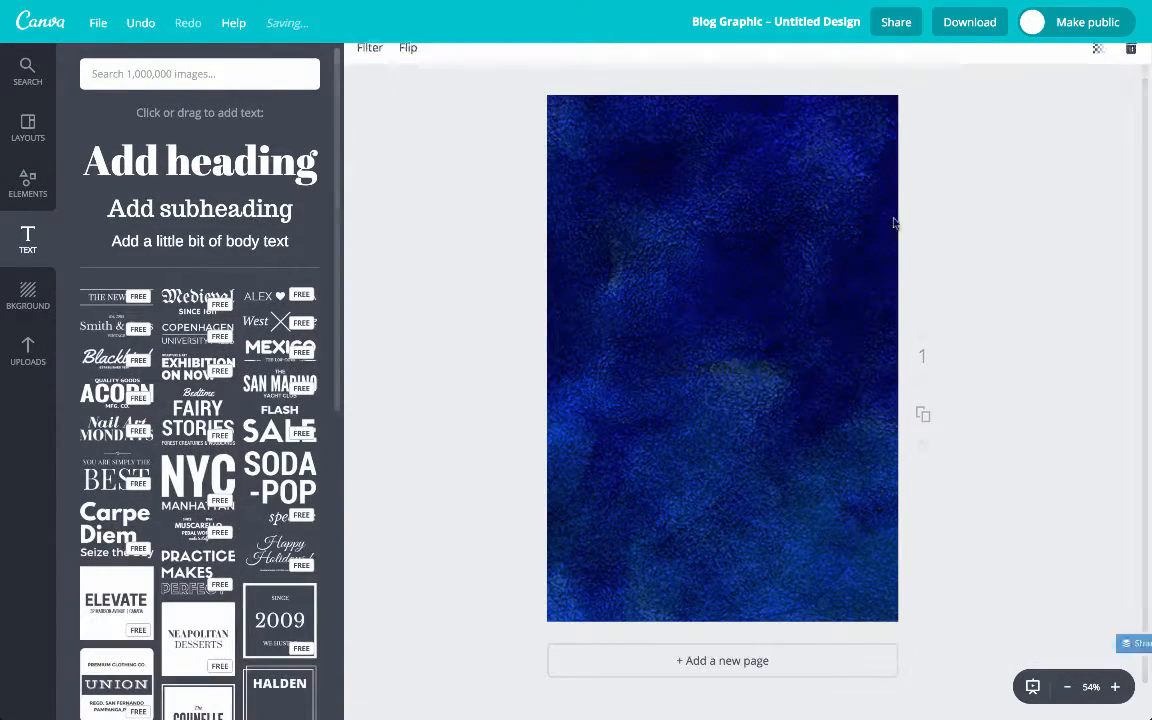
pyautogui.click(741, 368)
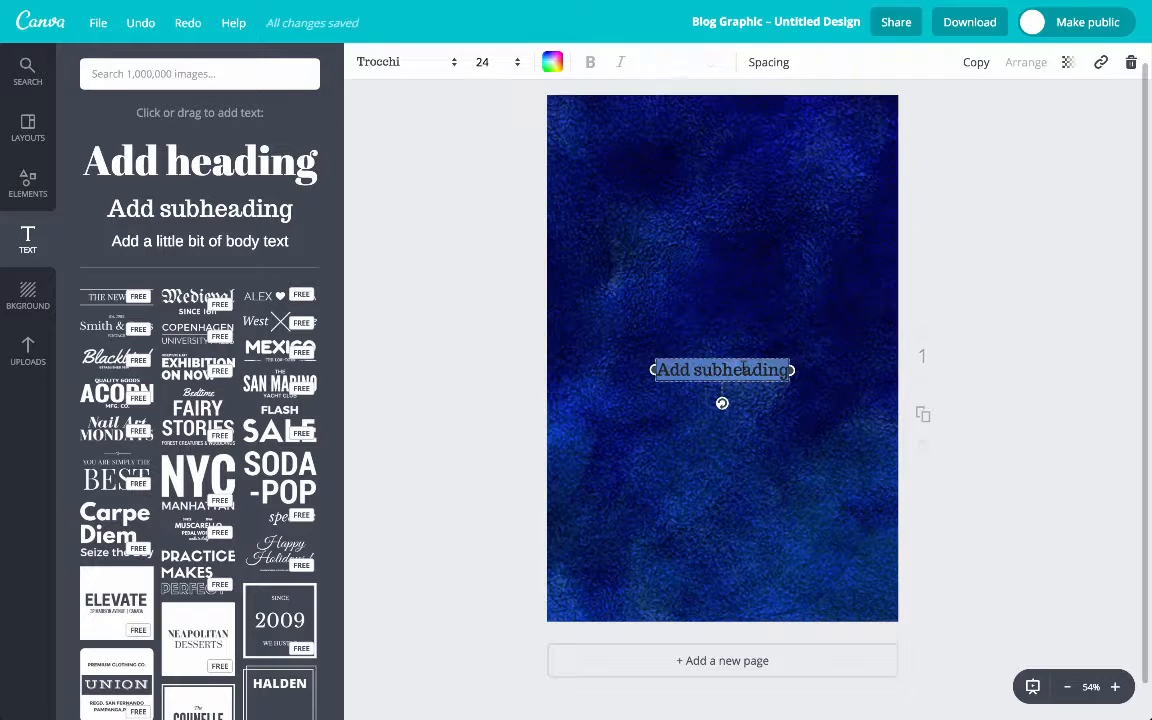
pyautogui.click(552, 63)
pyautogui.click(695, 279)
pyautogui.click(470, 216)
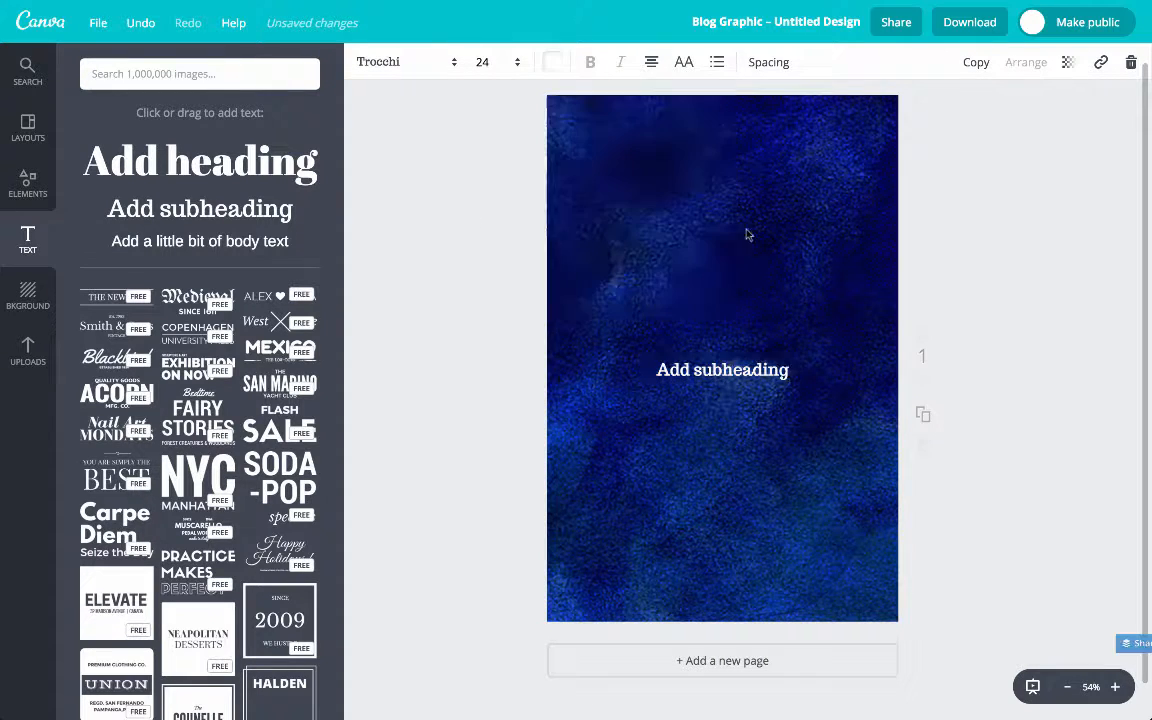
pyautogui.moveTo(656, 370); pyautogui.dragTo(657, 213)
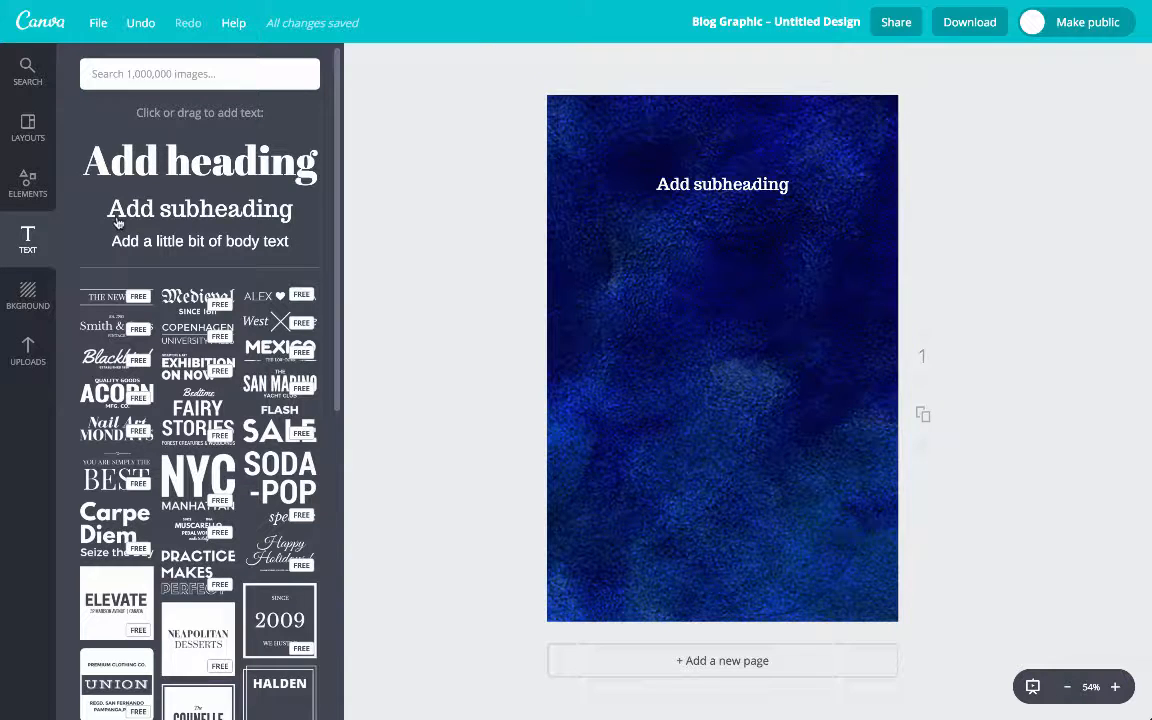
# Step: Upload the image leadmagpage1.jpg from the Desktop folder
pyautogui.click(27, 355)
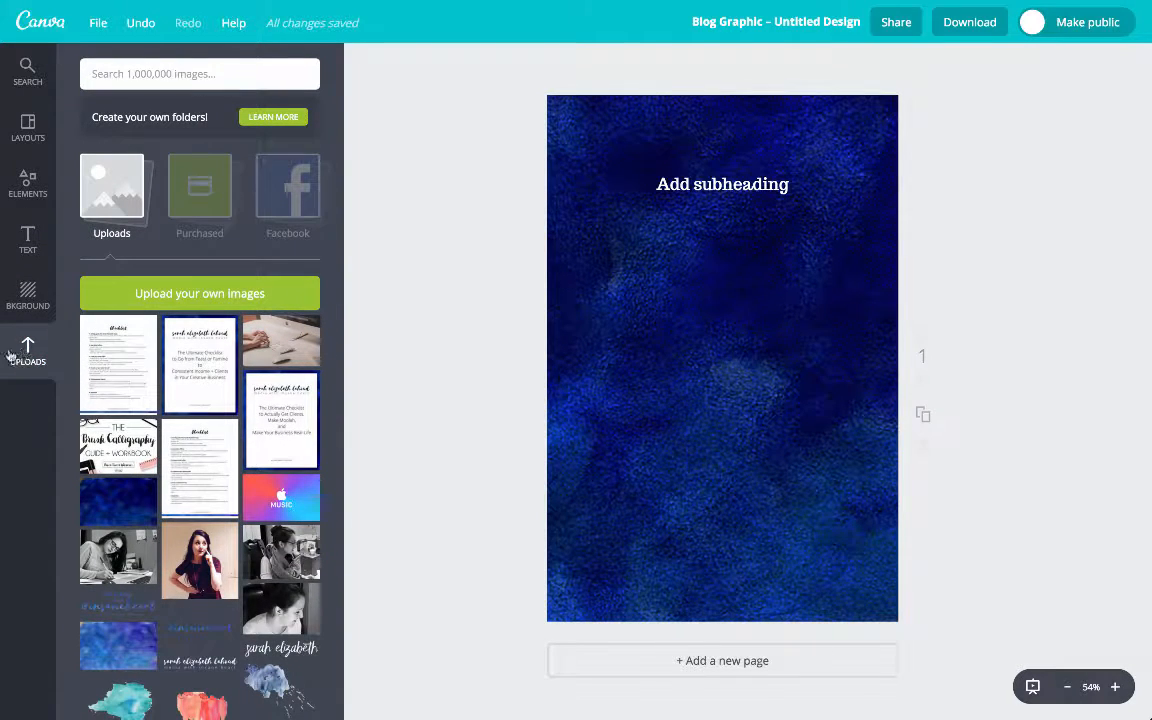
pyautogui.moveTo(257, 388)
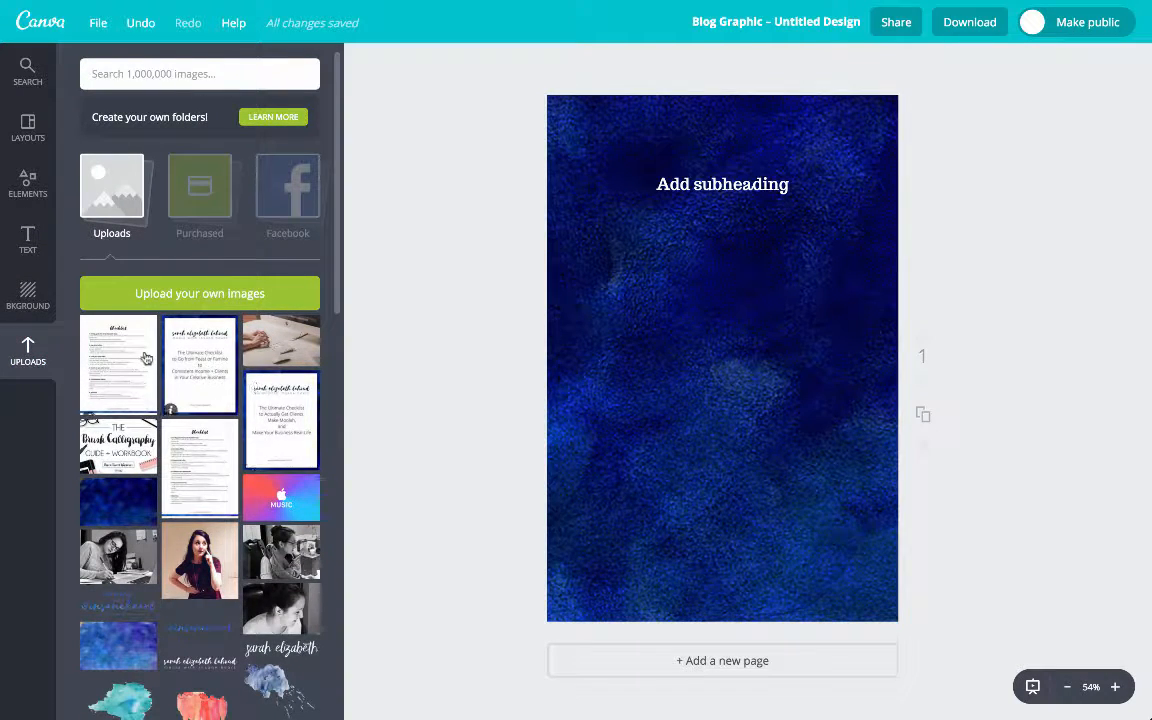
pyautogui.click(177, 295)
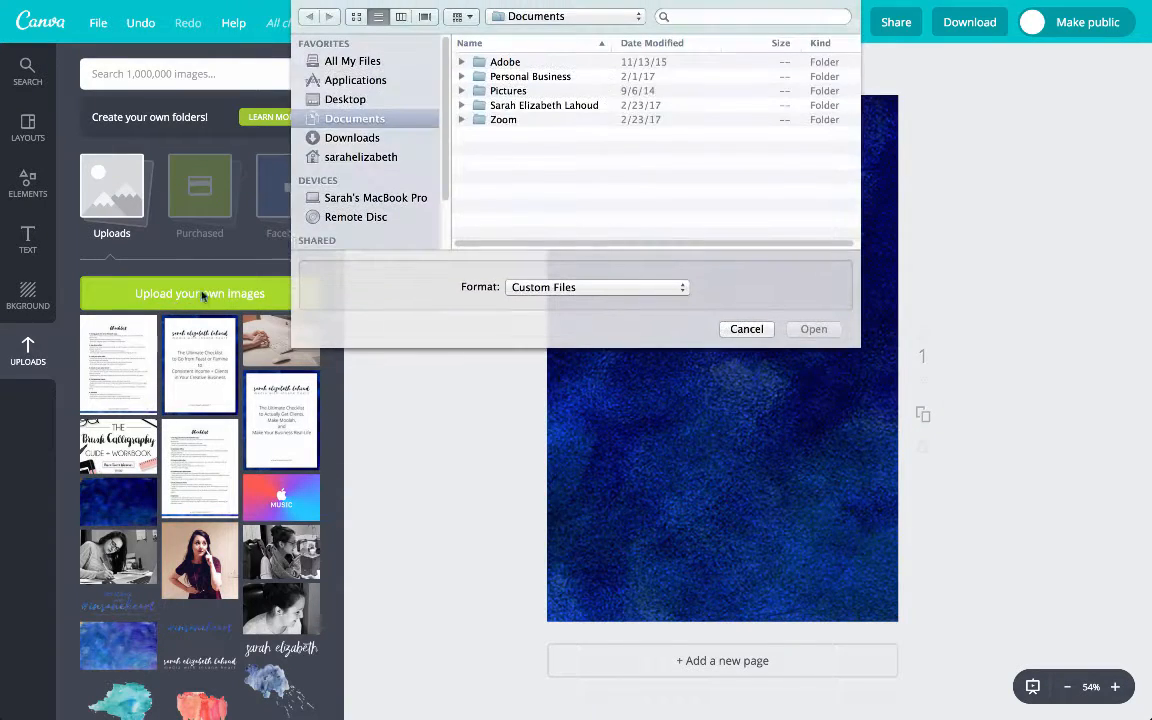
pyautogui.click(335, 99)
pyautogui.scroll(-2, 558, 162)
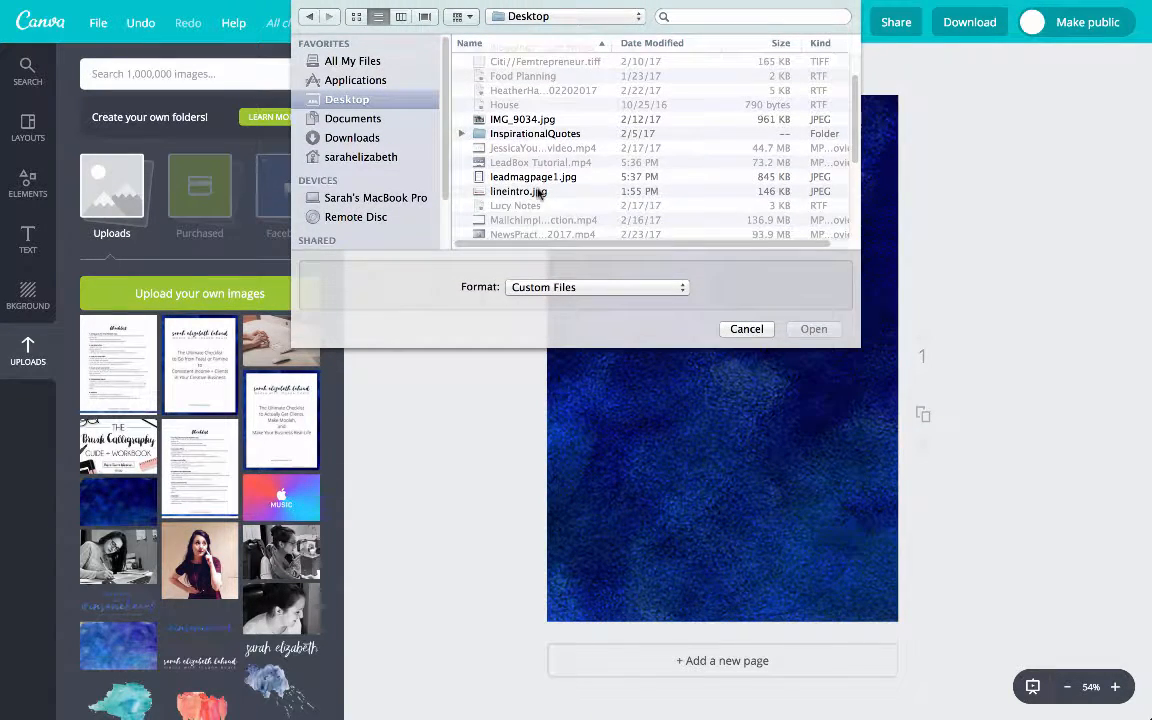
pyautogui.click(487, 176)
pyautogui.click(814, 330)
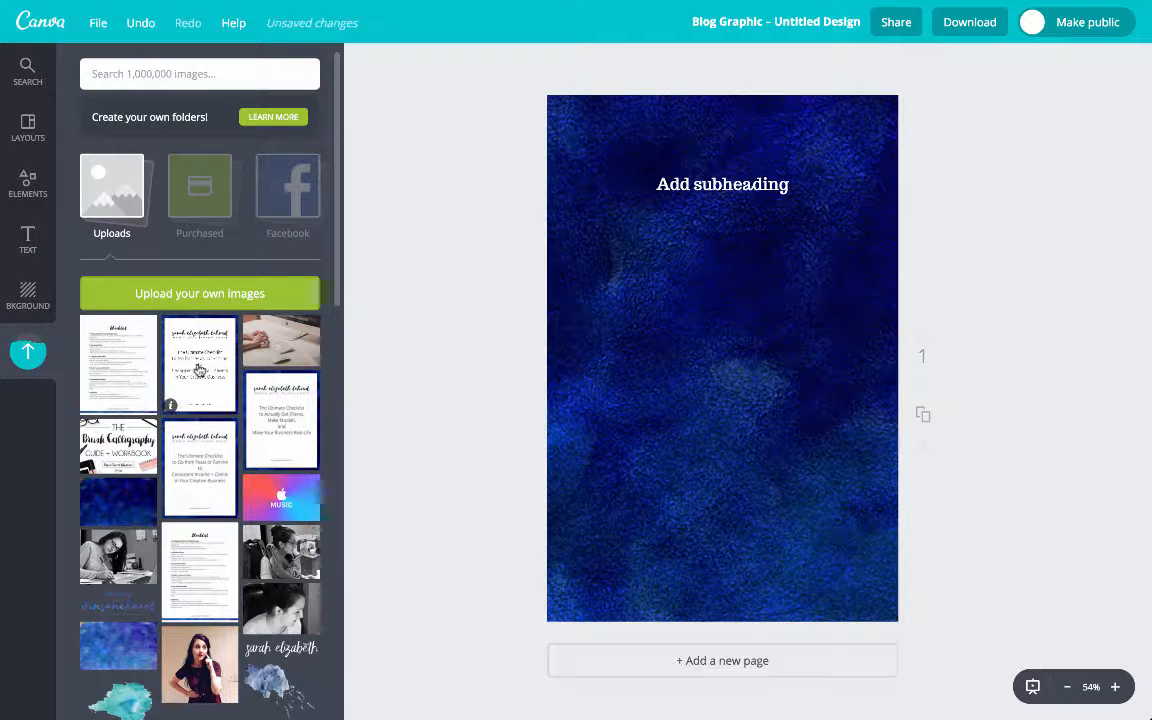
# Step: Place the newly uploaded checklist cover on the page, shrink it to about half size, and tilt it slightly counterclockwise
pyautogui.click(198, 368)
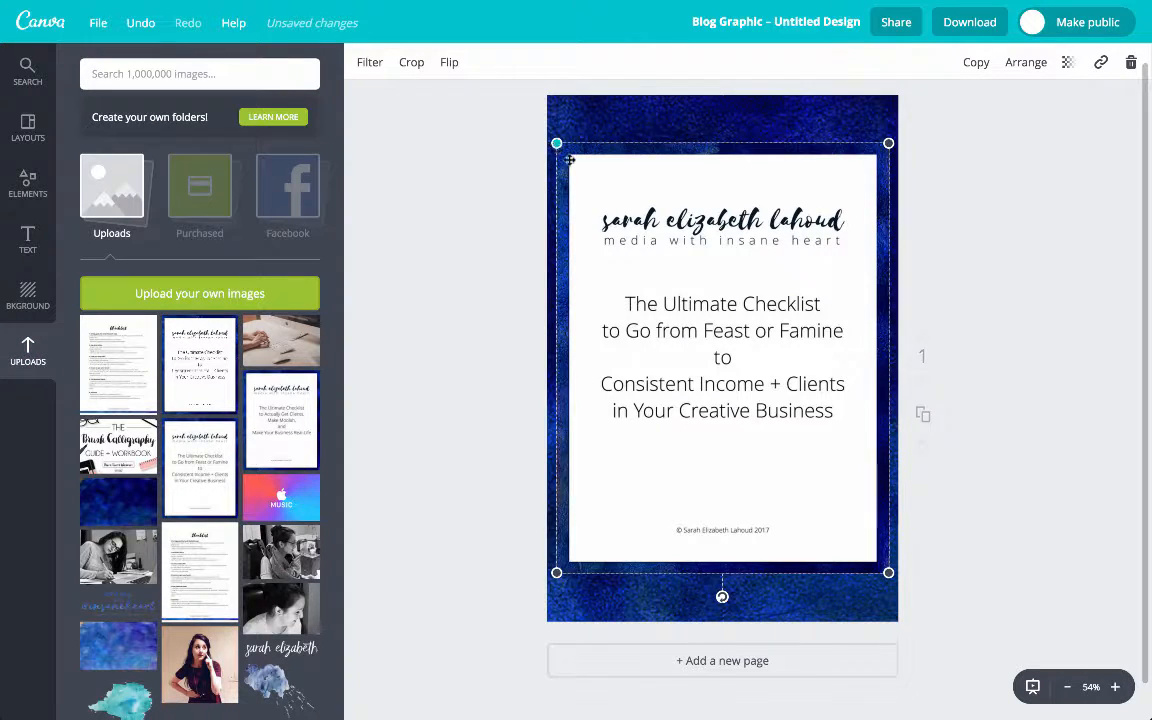
pyautogui.moveTo(557, 143); pyautogui.dragTo(594, 292)
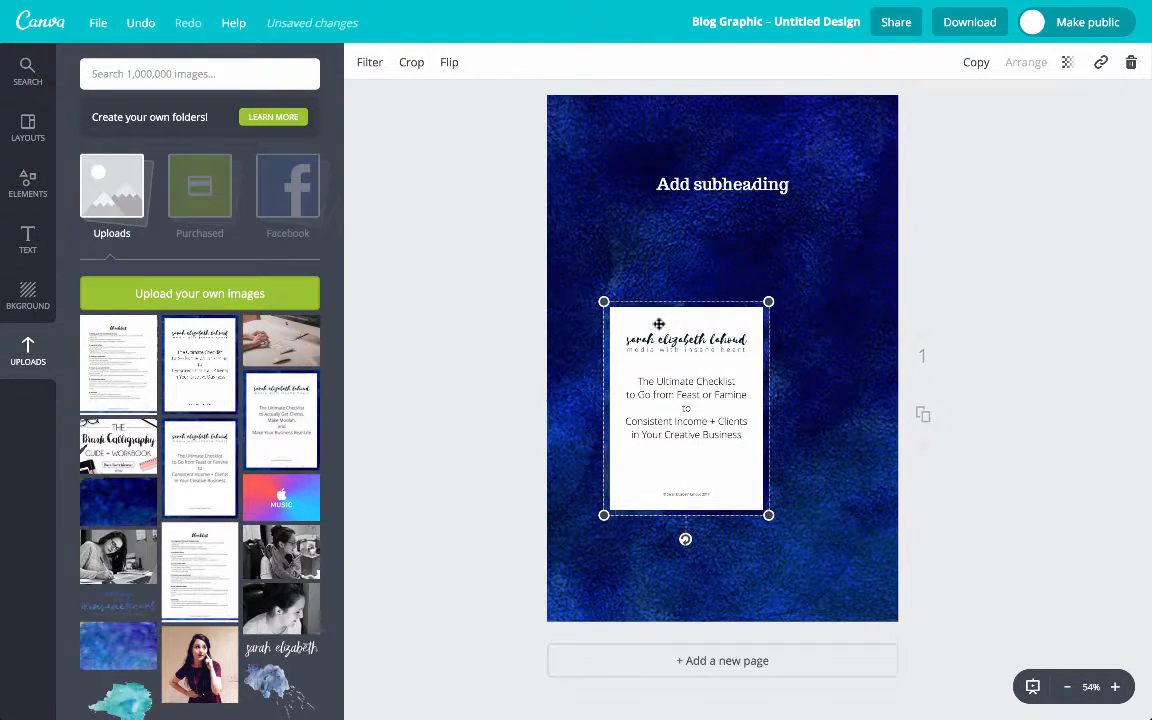
pyautogui.moveTo(685, 540); pyautogui.dragTo(715, 537)
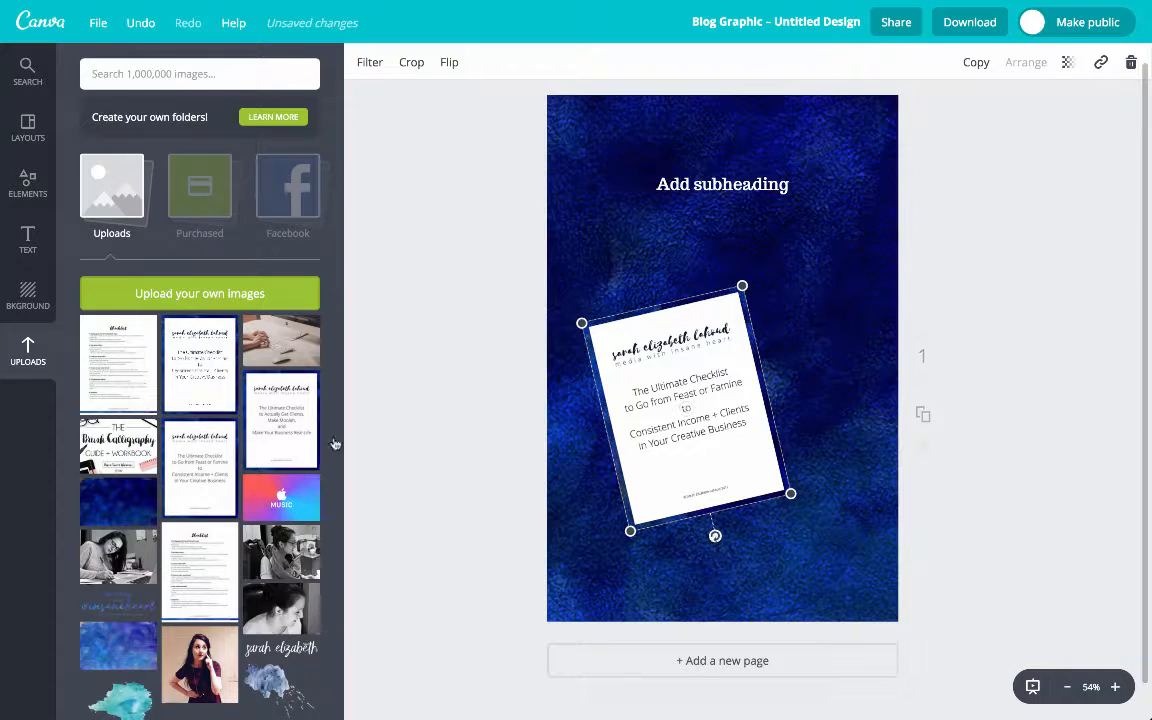
# Step: Add a second checklist cover, shrink and tilt it clockwise, and send it behind the first cover
pyautogui.click(200, 460)
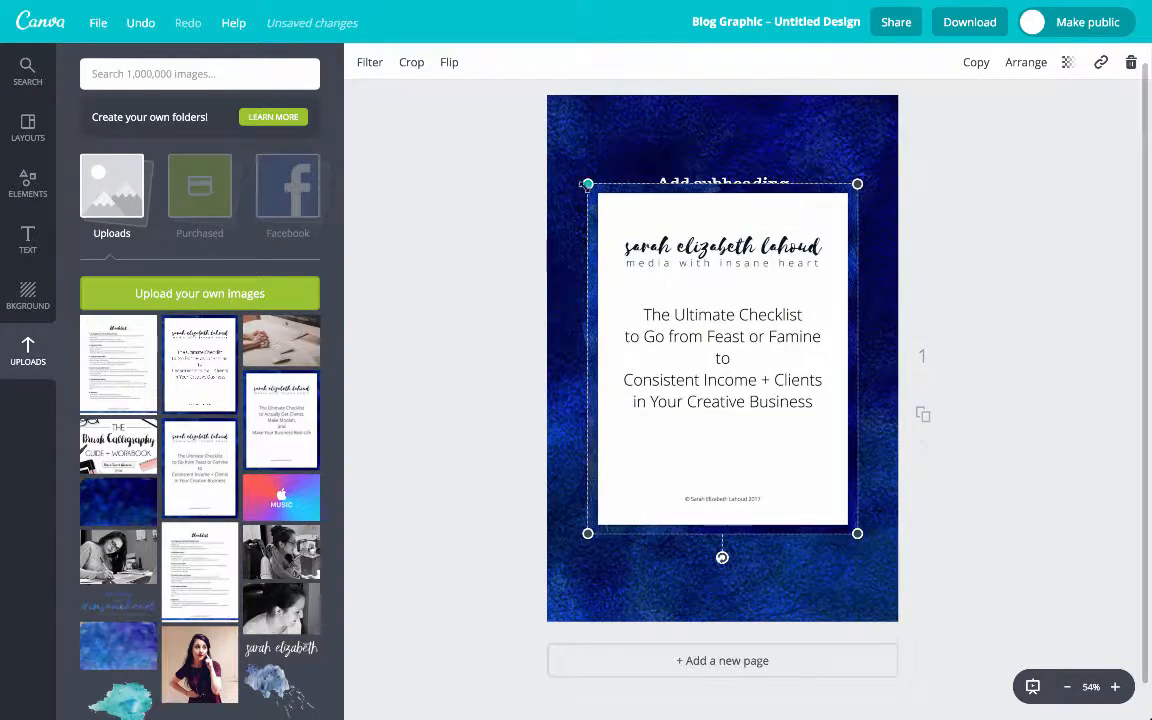
pyautogui.moveTo(623, 230); pyautogui.dragTo(671, 292)
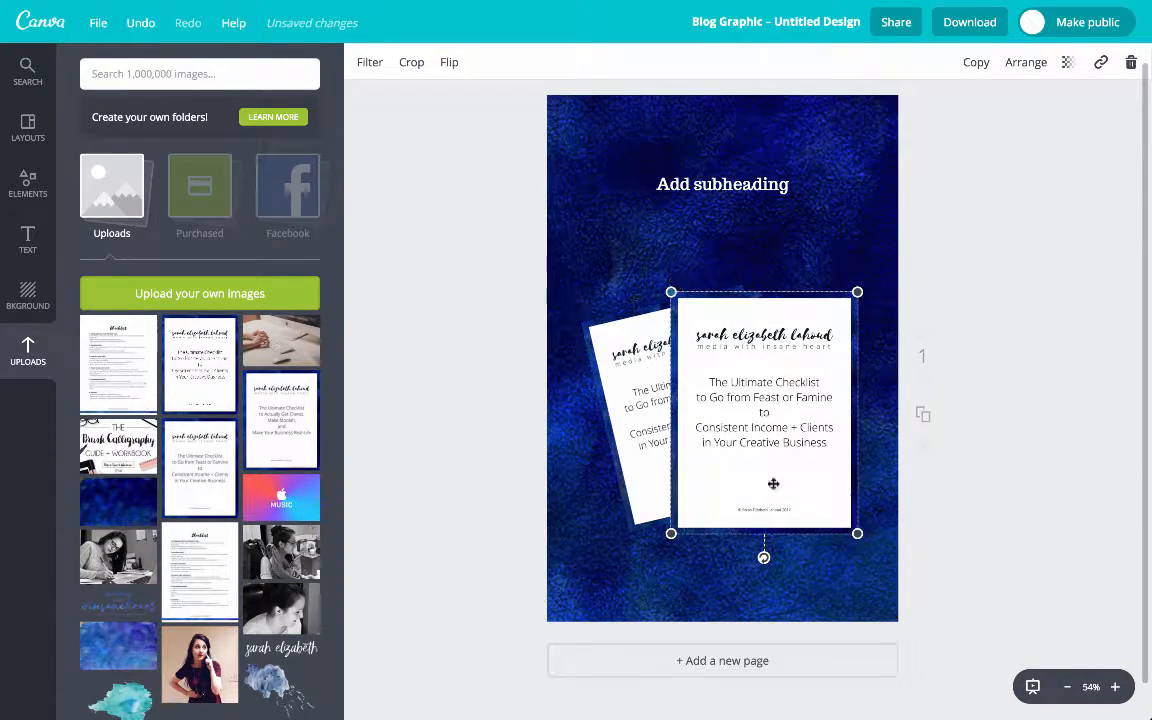
pyautogui.moveTo(764, 557); pyautogui.dragTo(678, 550)
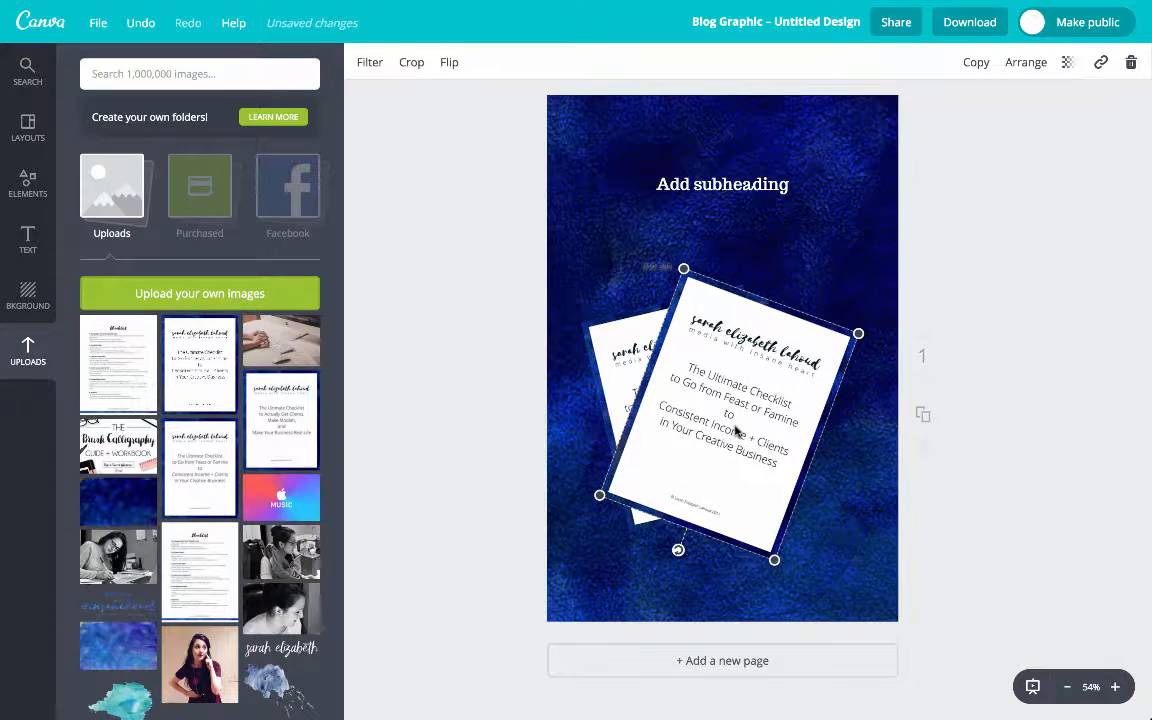
pyautogui.click(1026, 62)
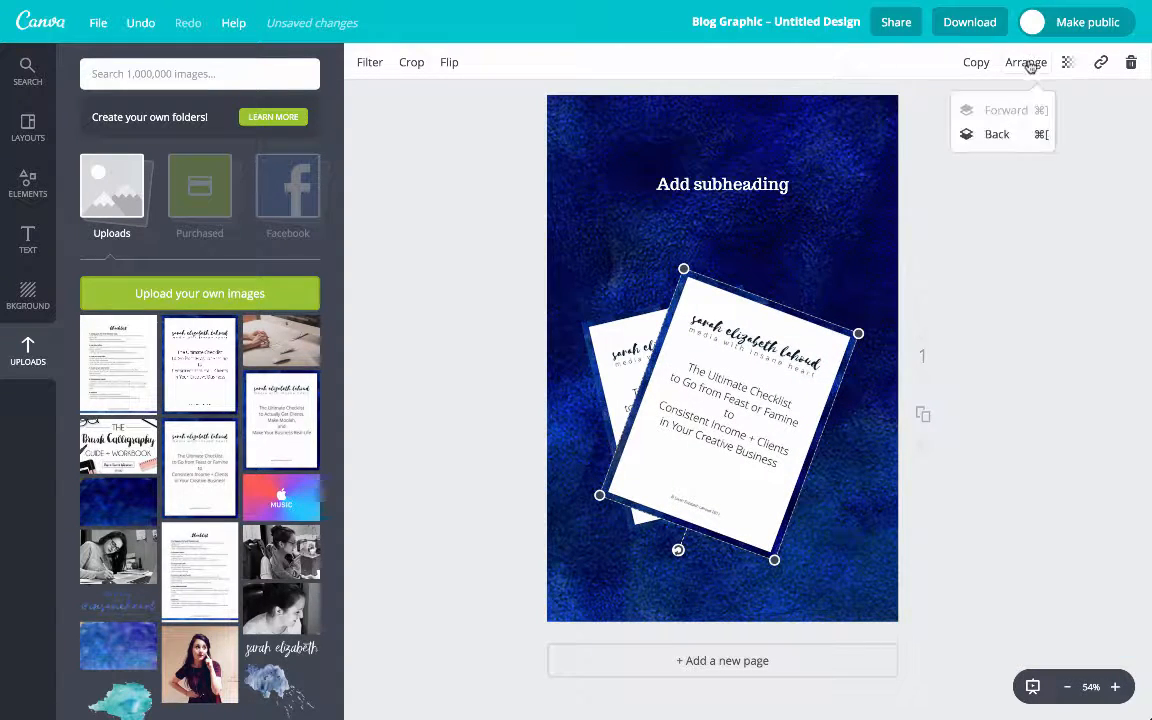
pyautogui.click(1000, 134)
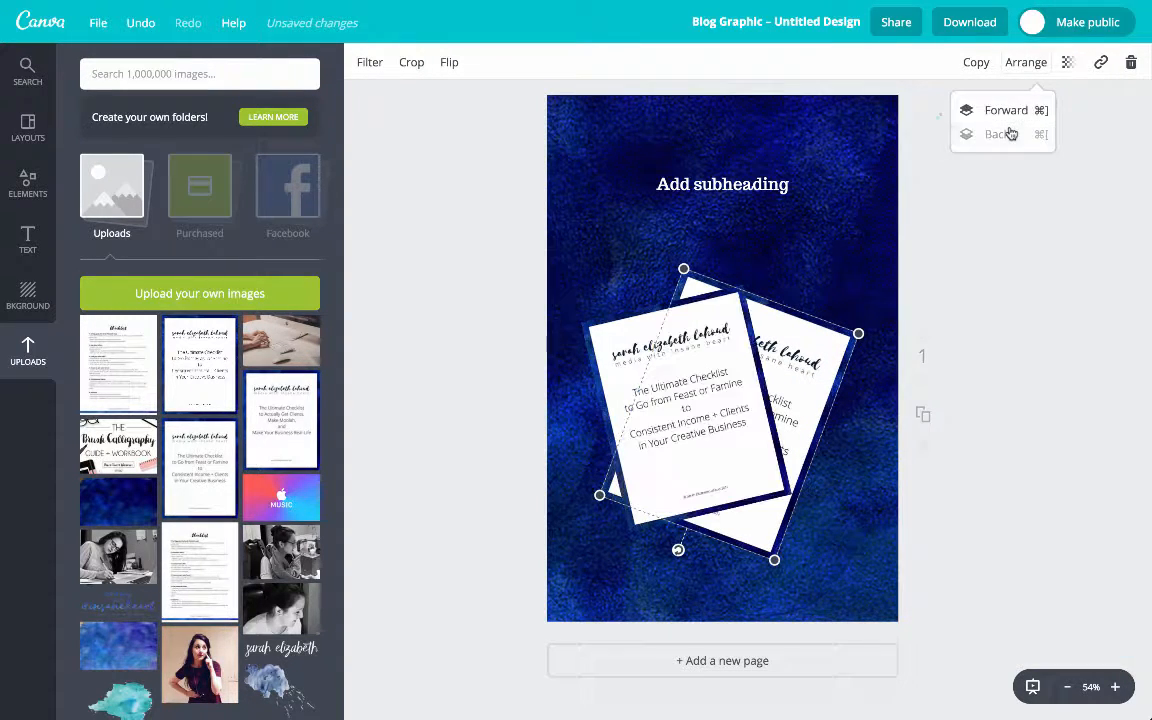
pyautogui.click(1037, 235)
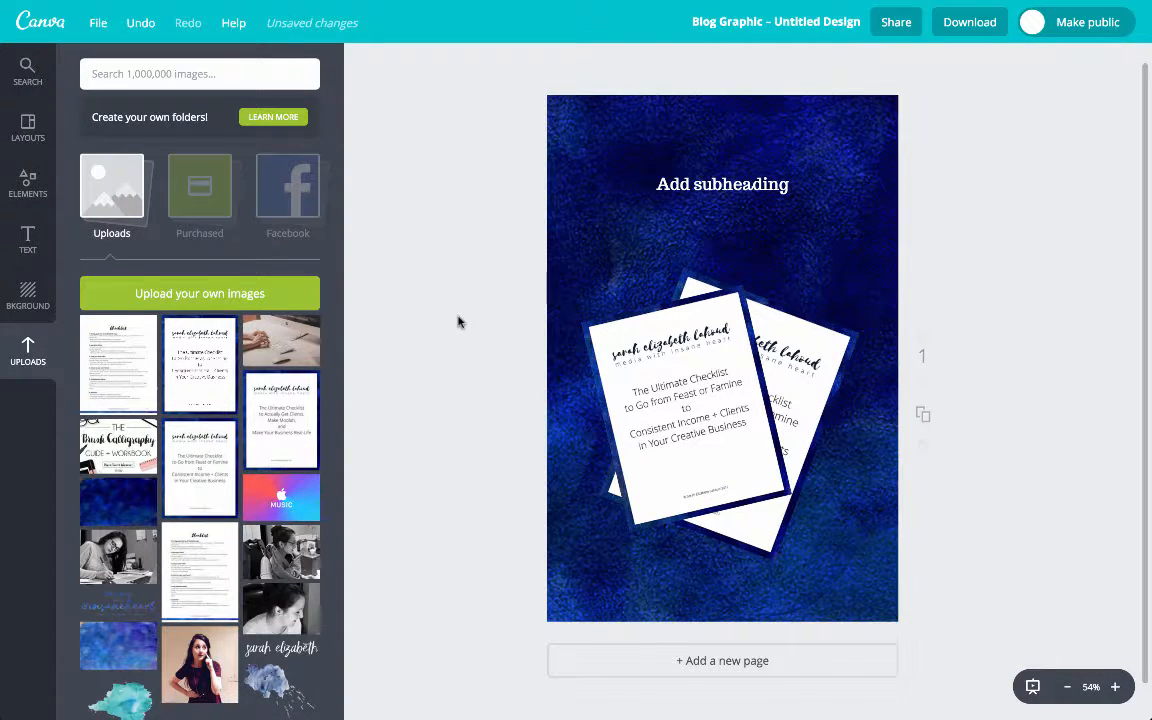
# Step: Search the elements for "rectangle", add the dark red one, and flatten it into a banner below the checklist covers
pyautogui.click(30, 183)
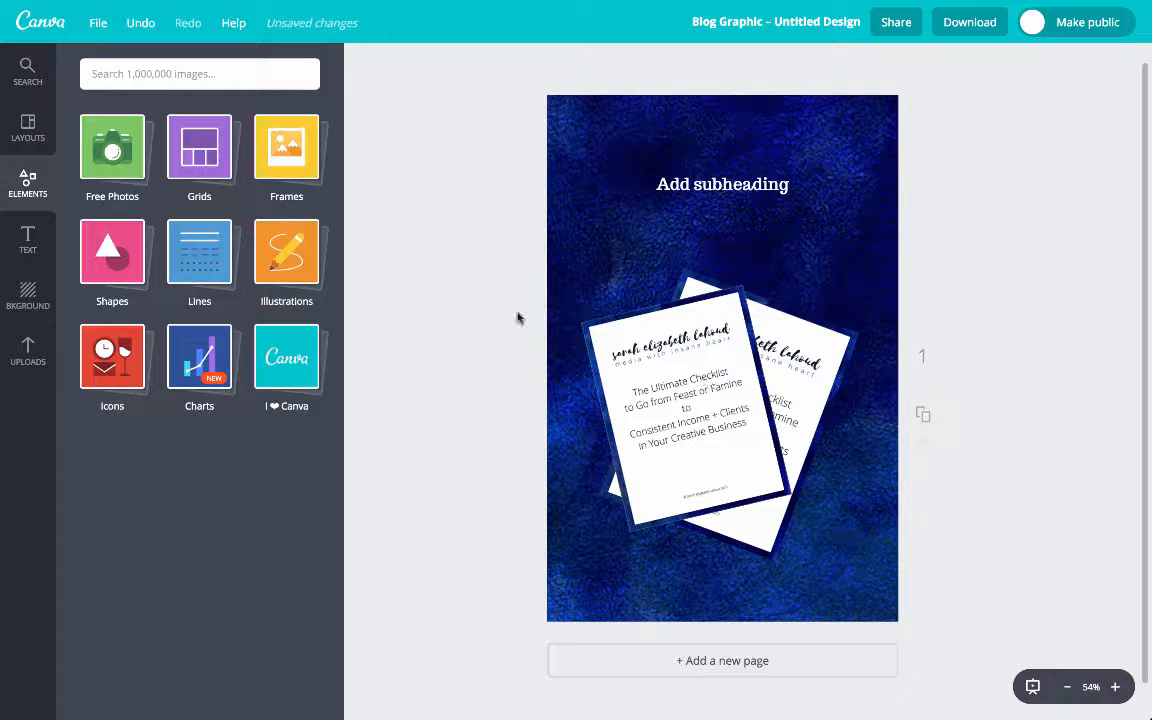
pyautogui.click(217, 83)
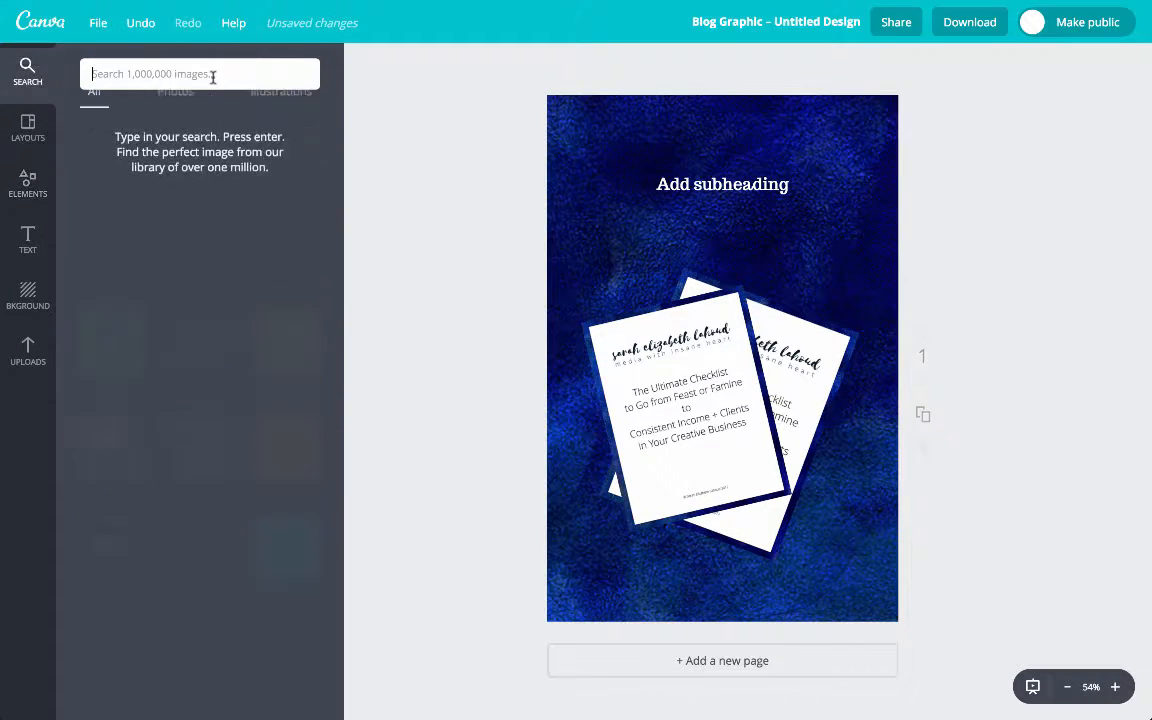
pyautogui.write('rectangle')
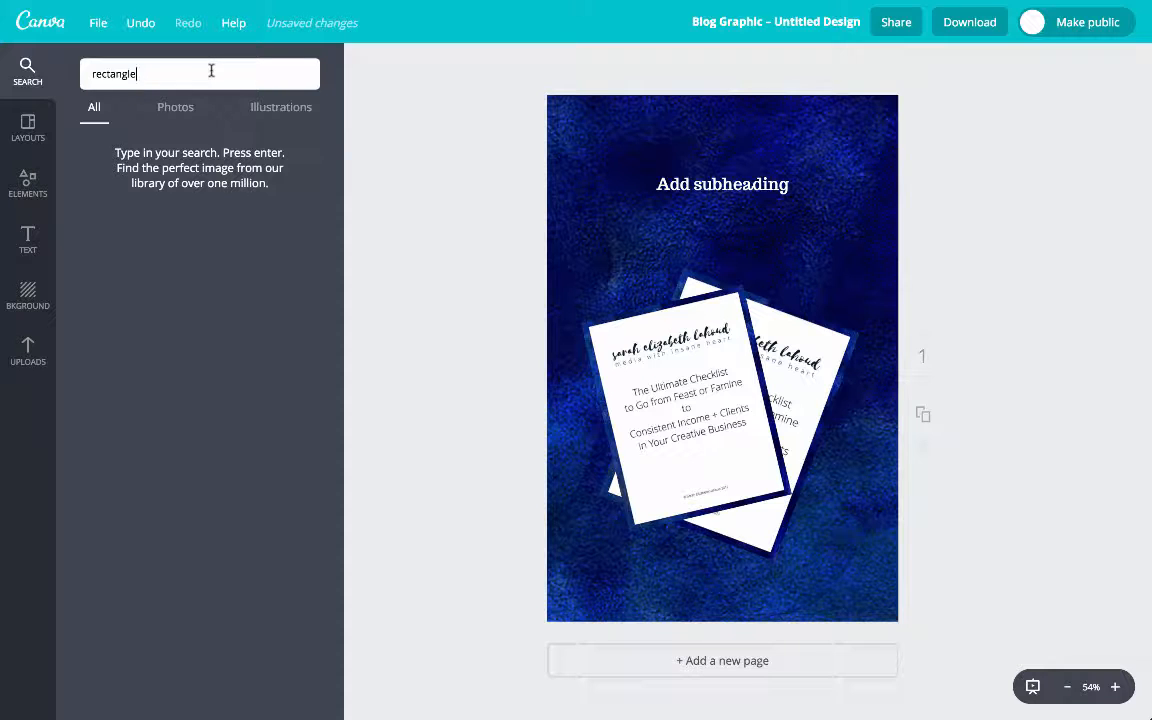
pyautogui.press('Return')
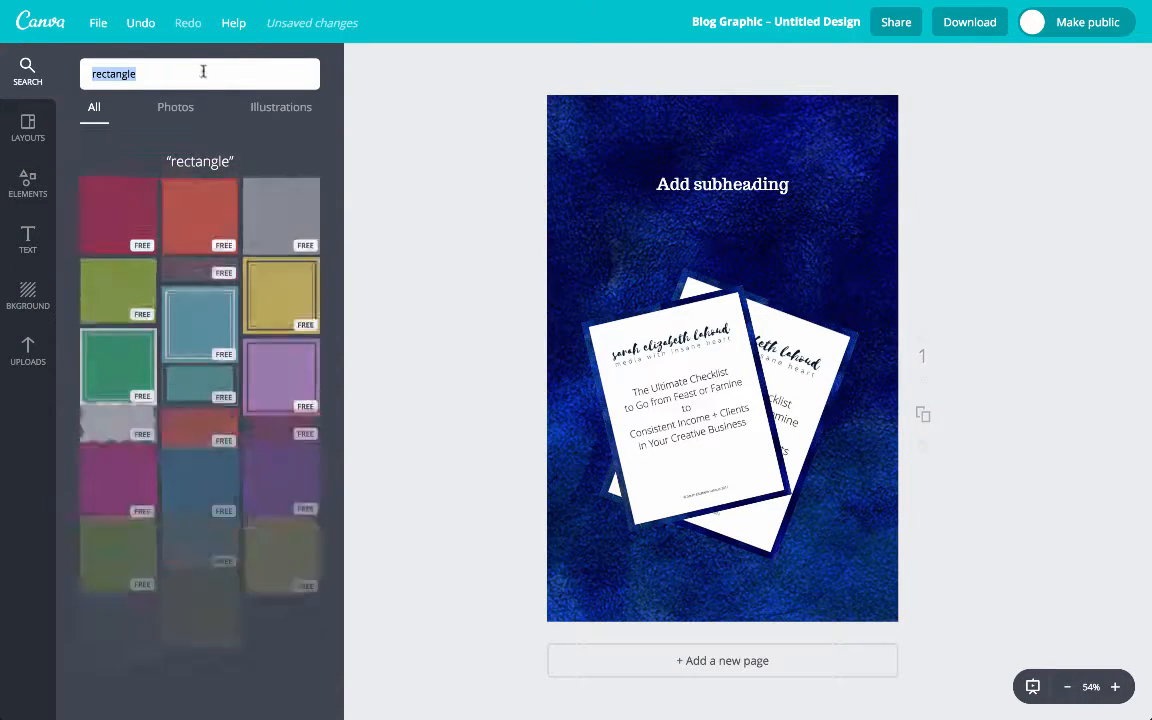
pyautogui.click(118, 217)
pyautogui.click(700, 300)
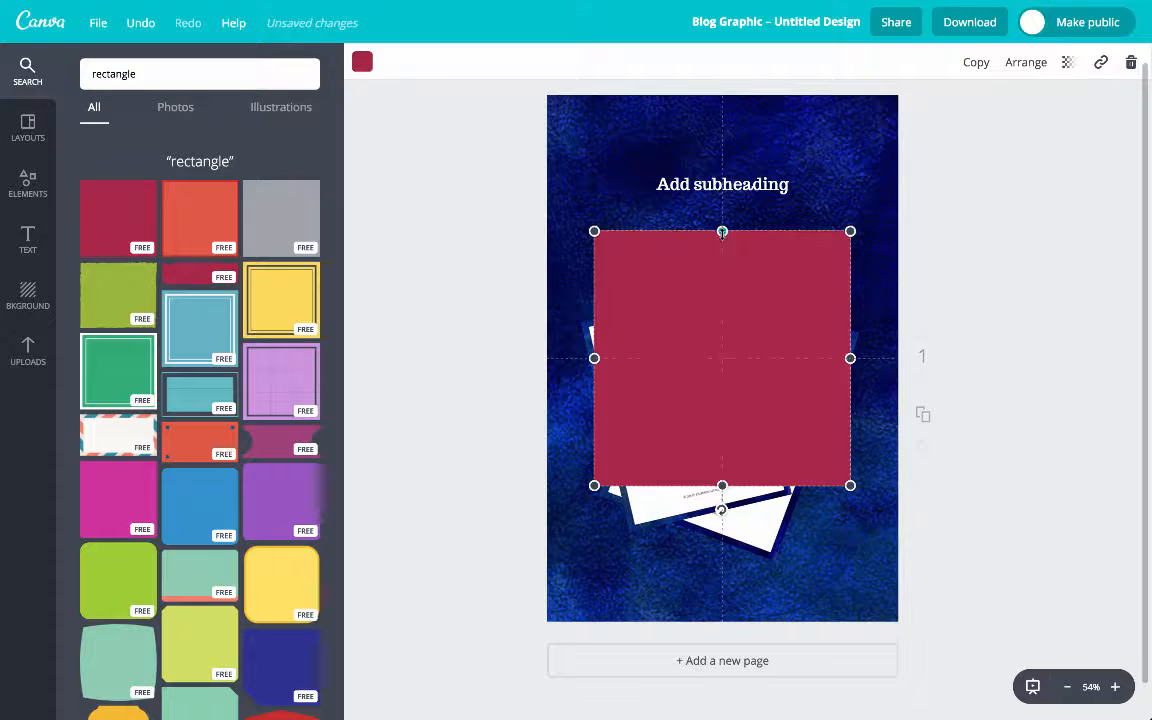
pyautogui.moveTo(722, 229); pyautogui.dragTo(694, 565)
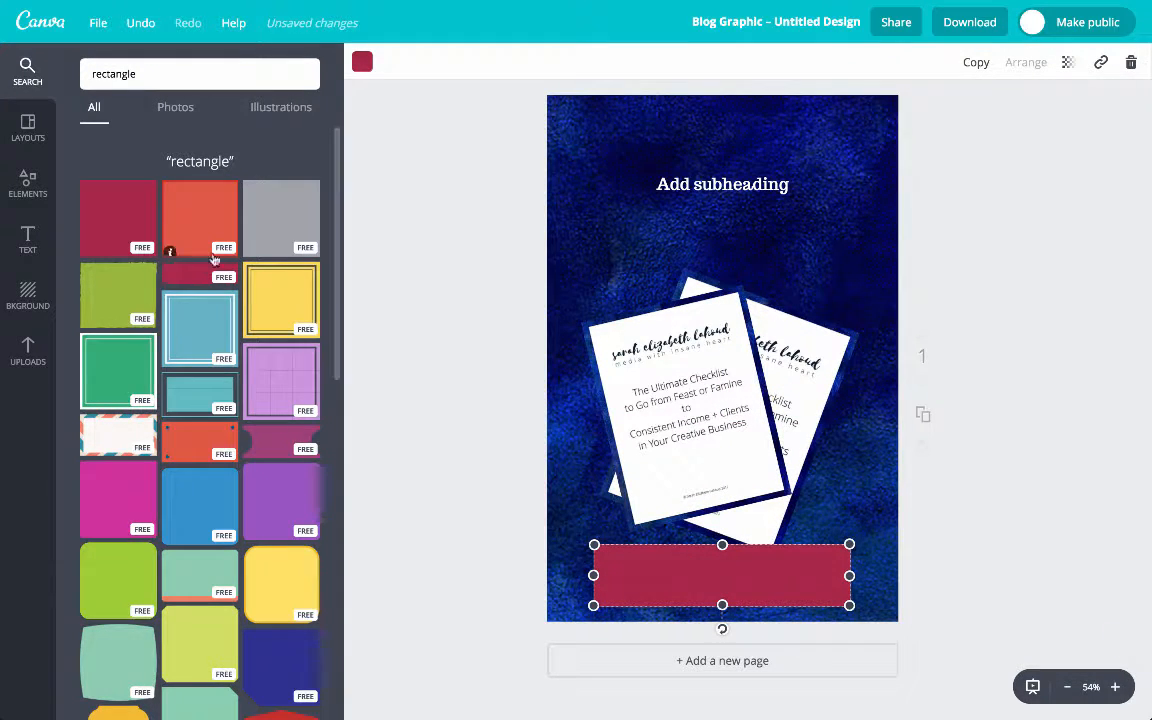
# Step: Add another subheading text and center it on the red rectangle
pyautogui.click(42, 240)
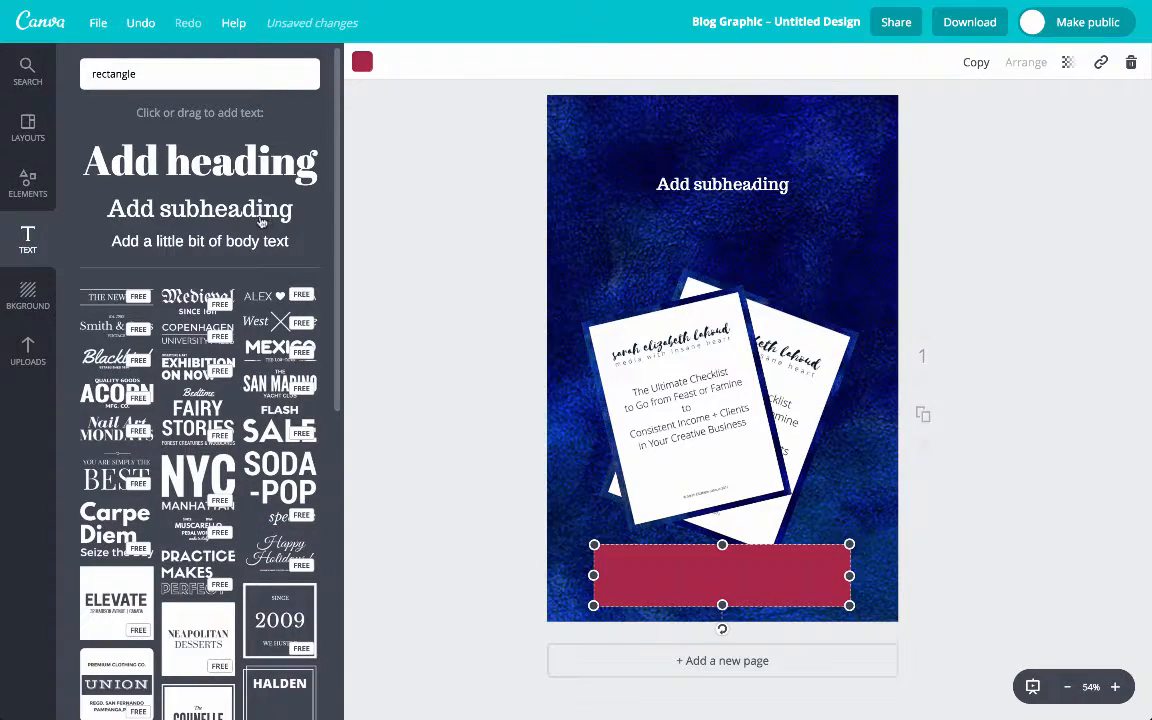
pyautogui.click(263, 210)
pyautogui.click(722, 404)
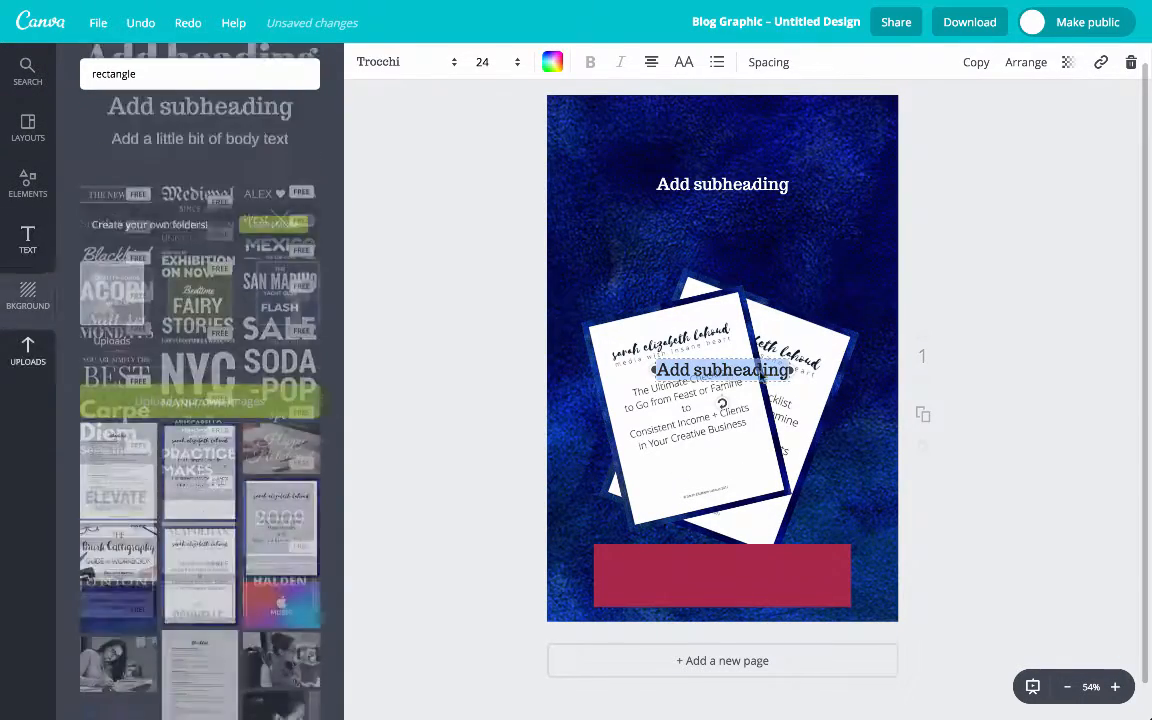
pyautogui.click(742, 369)
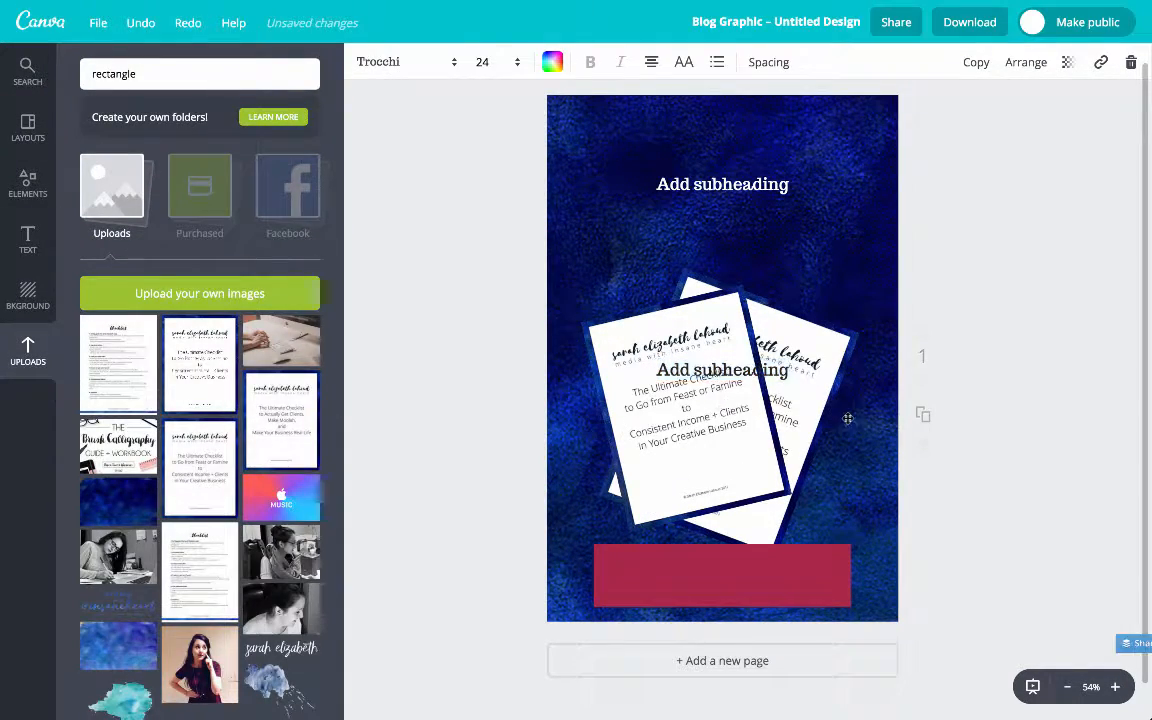
pyautogui.moveTo(742, 369); pyautogui.dragTo(755, 596)
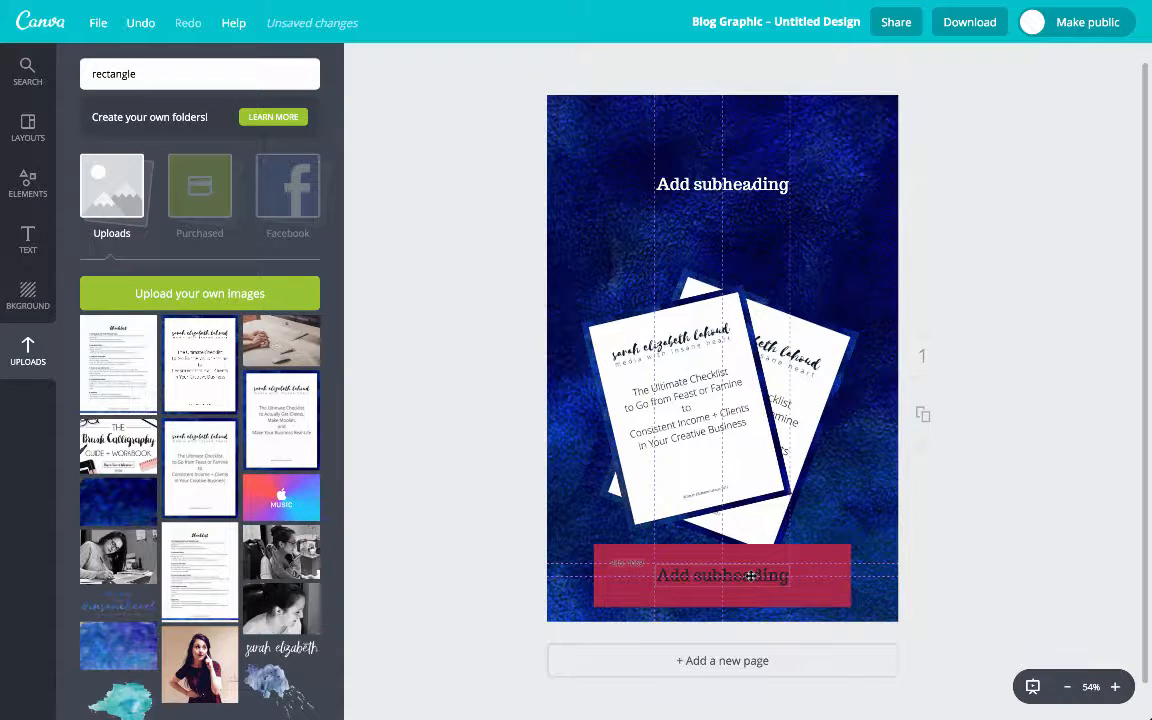
pyautogui.click(887, 562)
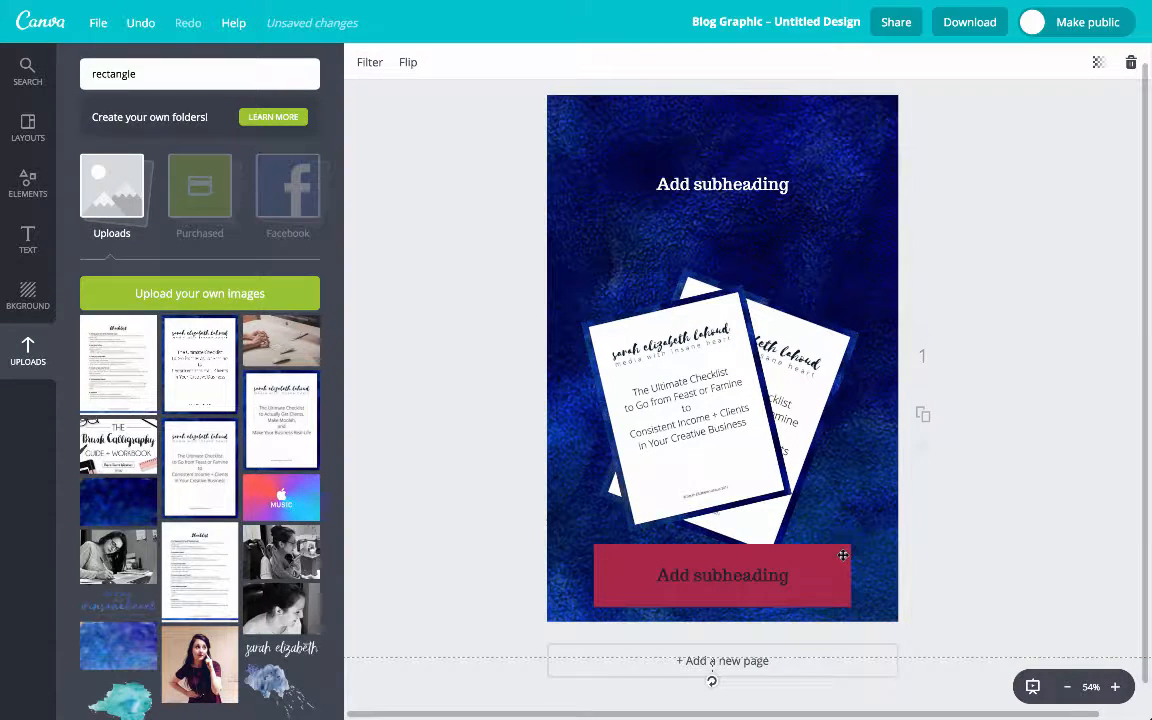
# Step: Replace the placeholder text on the red rectangle with "FREE"
pyautogui.click(746, 576)
pyautogui.doubleClick(746, 576)
pyautogui.write('FREE')
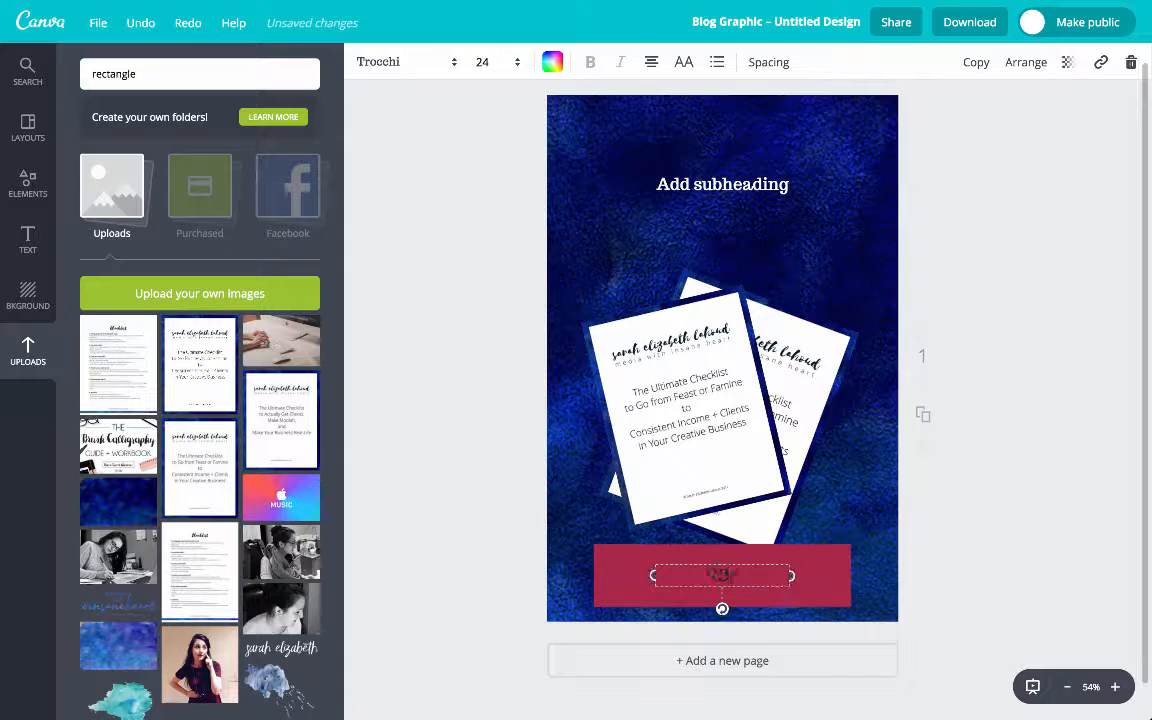
# Step: Change the text on the red rectangle to "Click this button, please"
pyautogui.write('k this button')
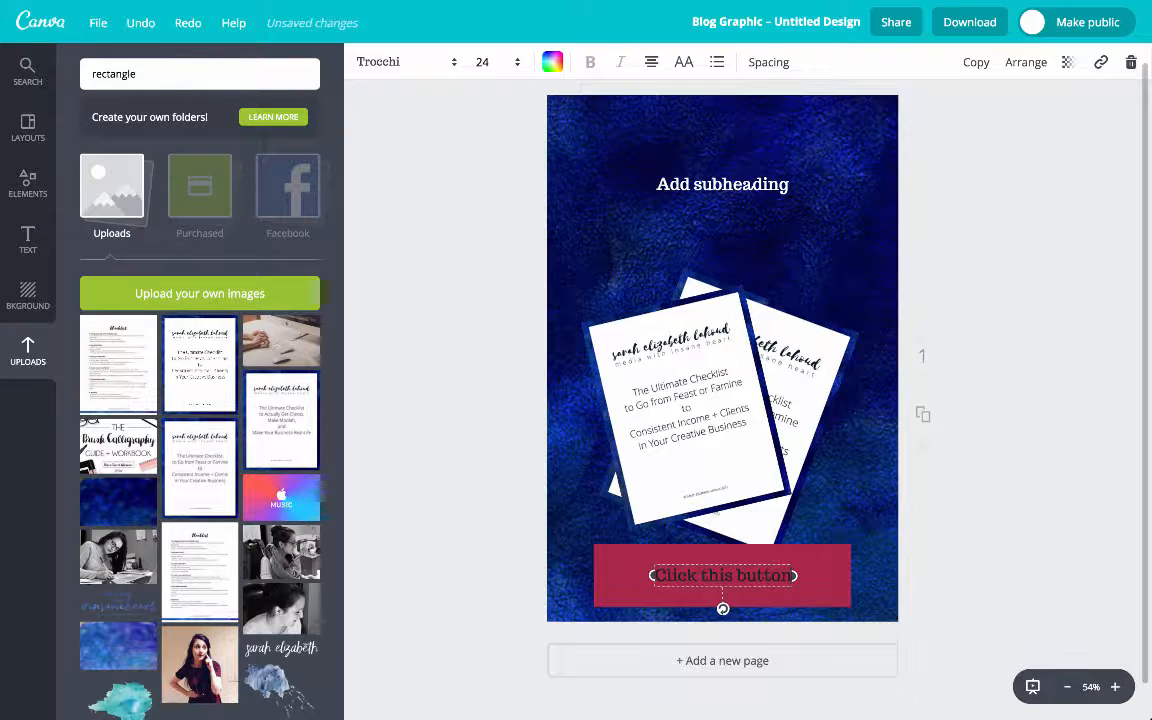
pyautogui.write(', please')
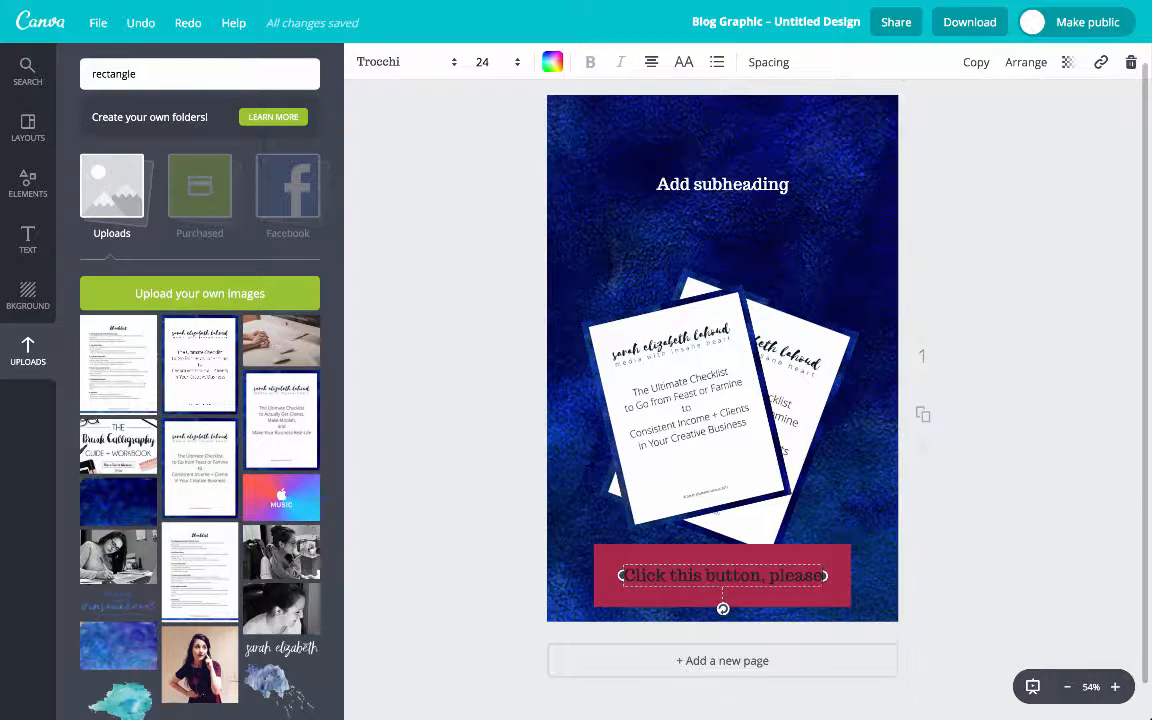
pyautogui.click(1006, 500)
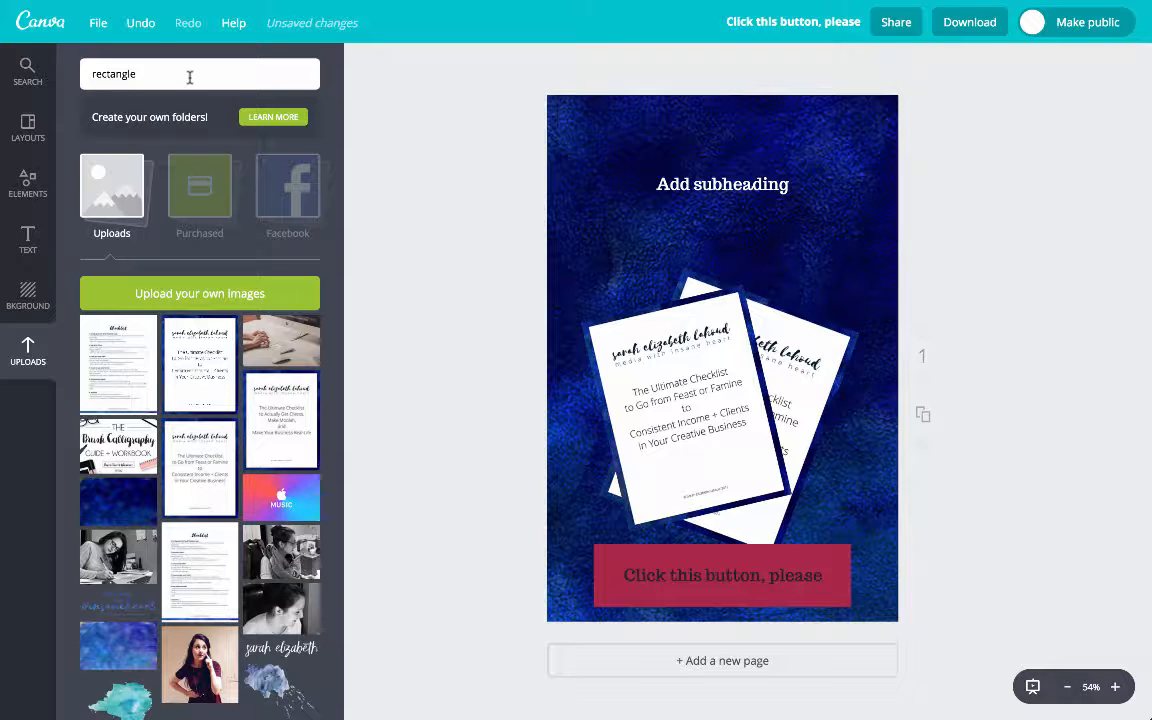
# Step: Search the element library for "gradient" in place of "rectangle"
pyautogui.click(189, 75)
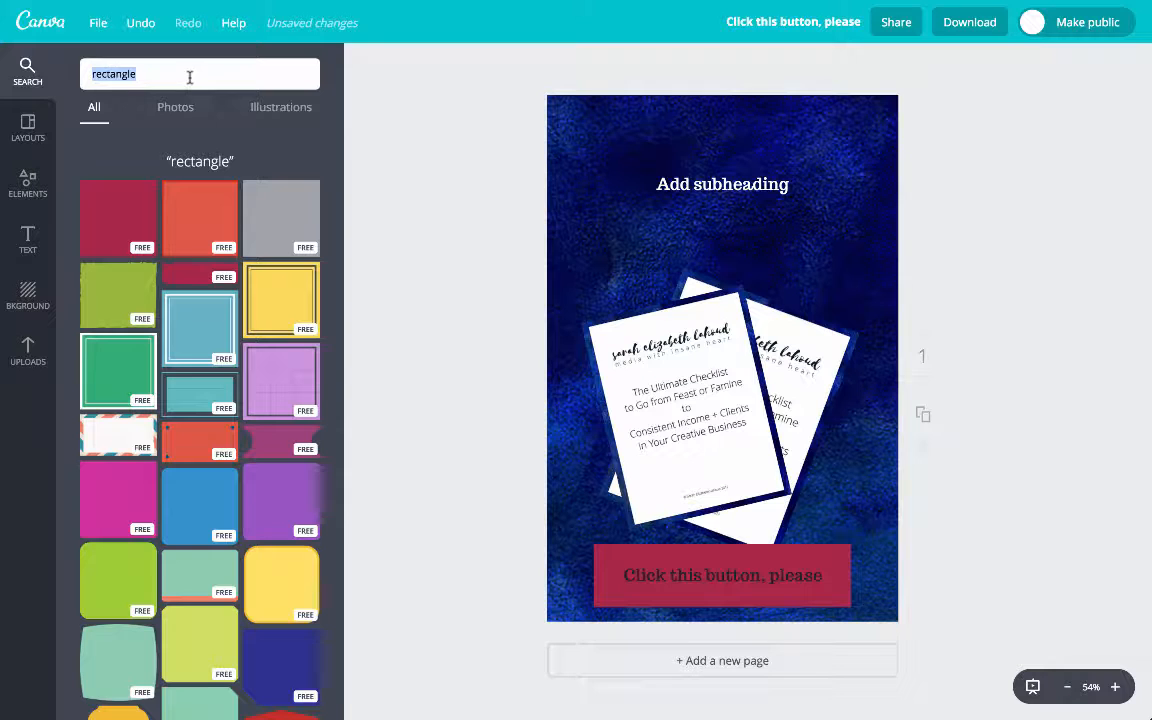
pyautogui.write('gradient')
pyautogui.press('Return')
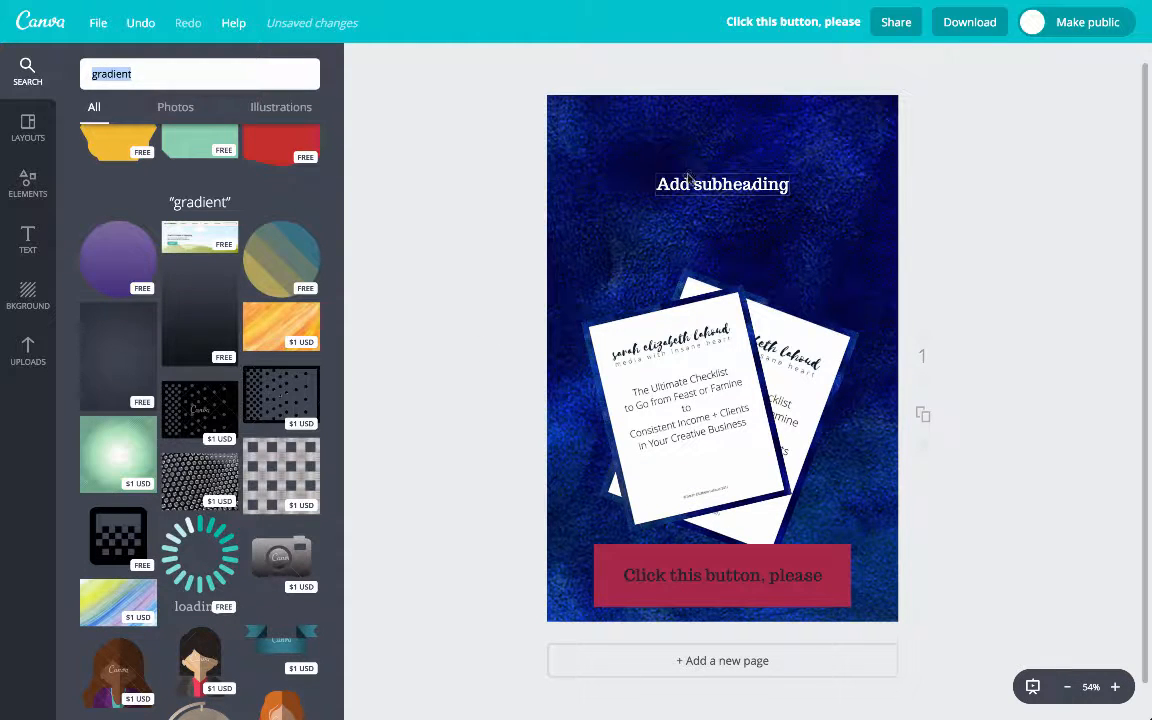
# Step: Open the download options, review the available file types and choose PNG (Recommended)
pyautogui.click(990, 21)
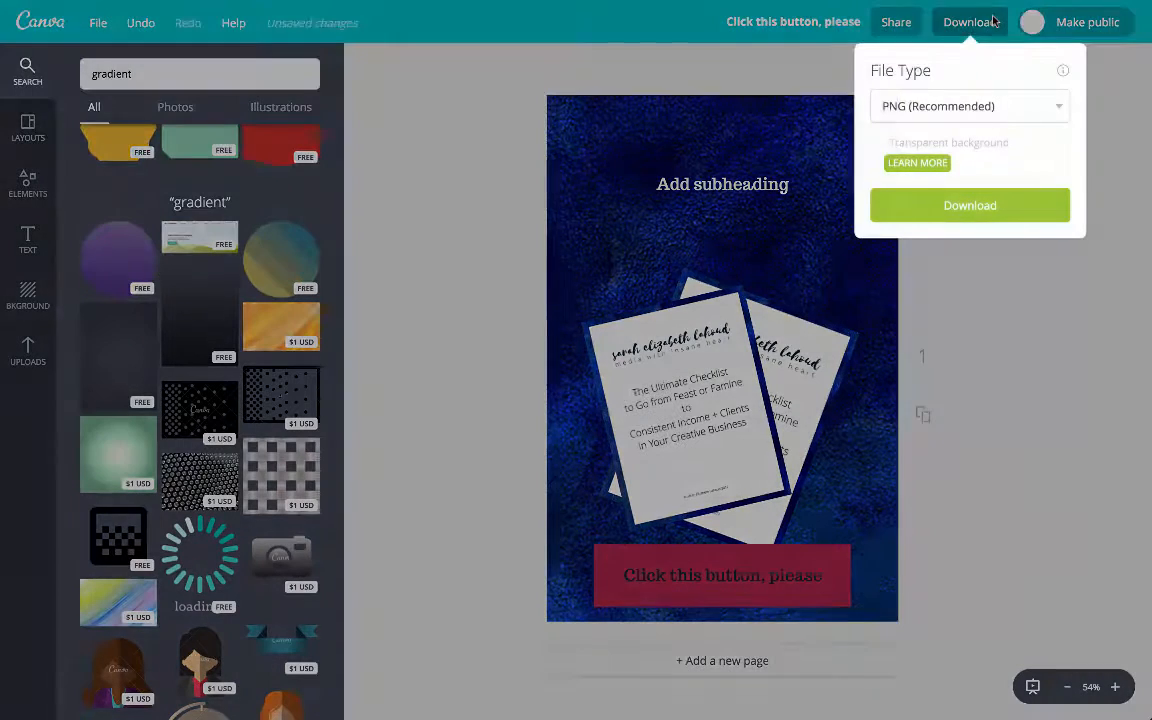
pyautogui.click(986, 106)
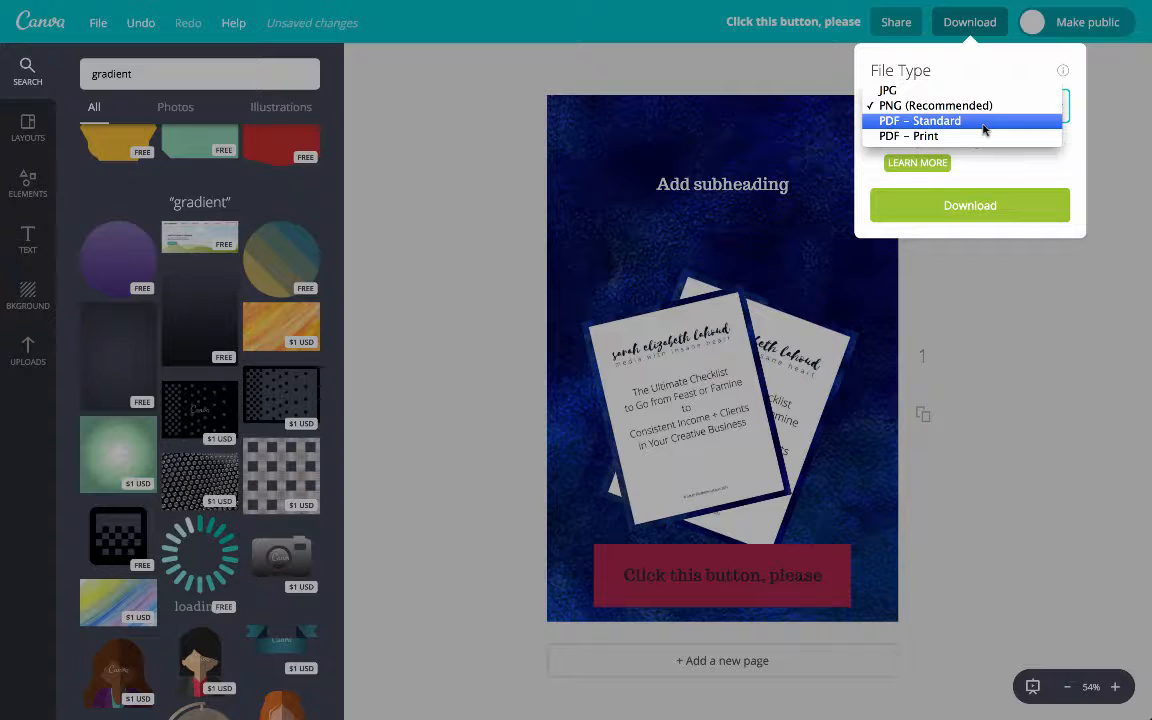
pyautogui.click(982, 107)
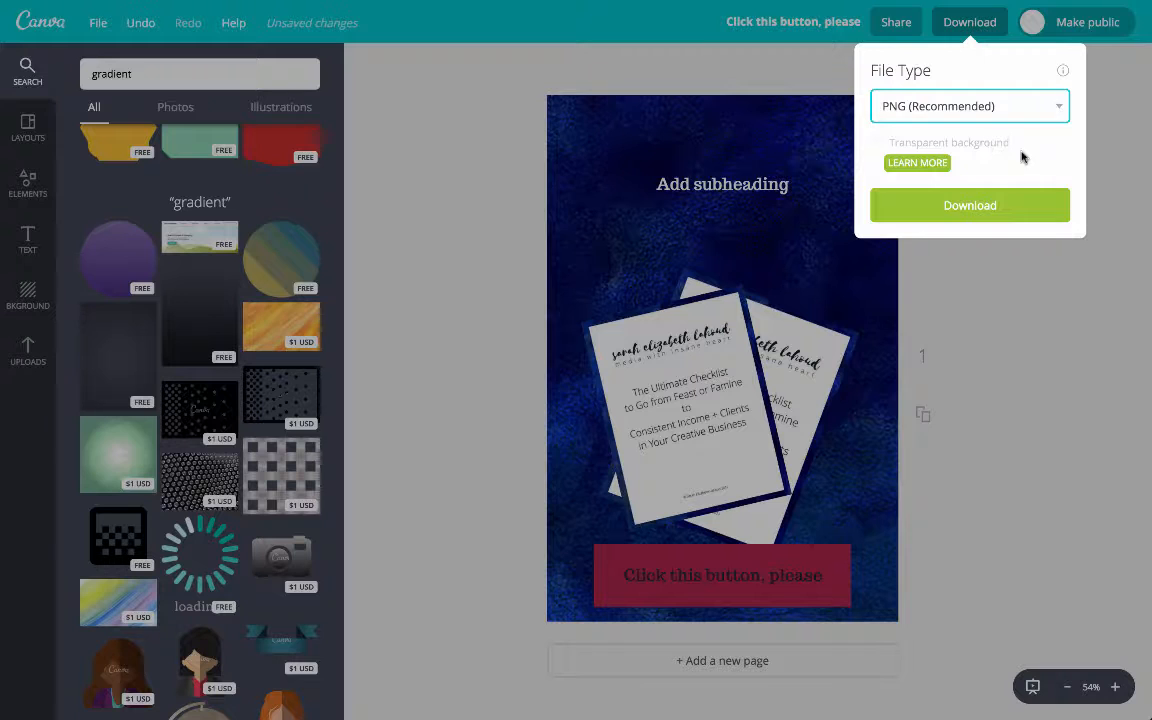